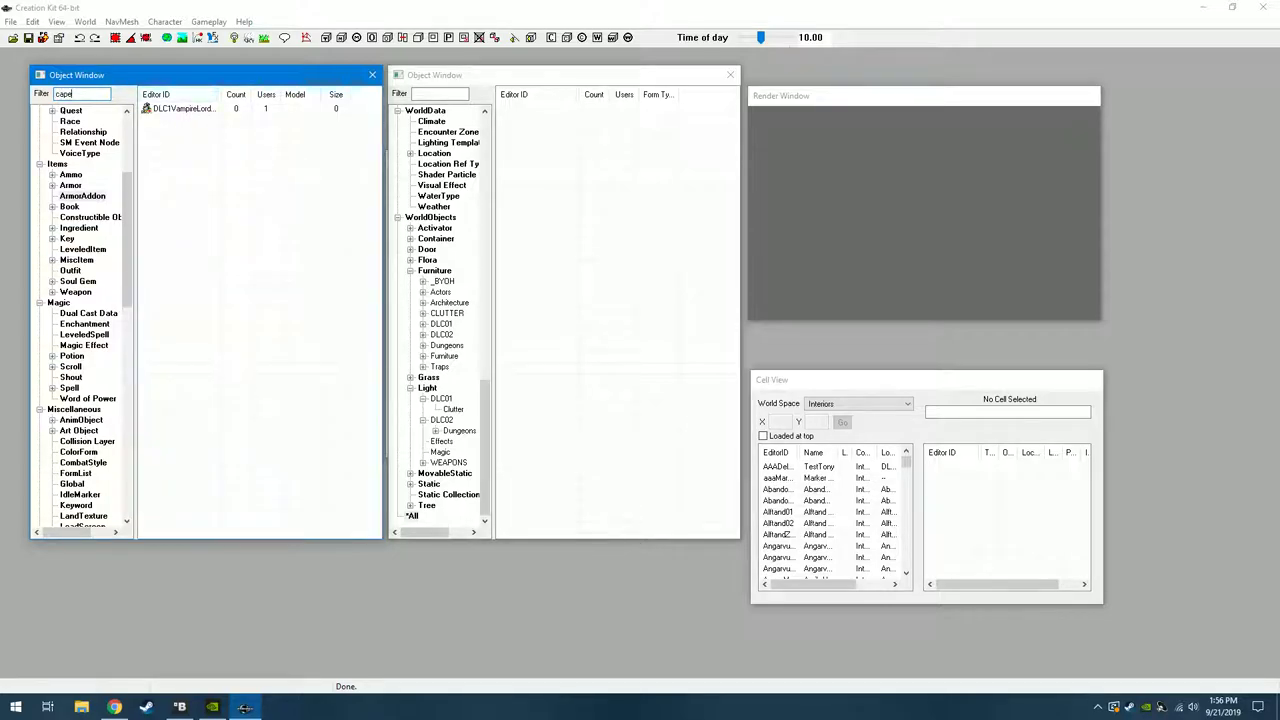
Preview the male model of the DLC1VampireLordCapeAA armor addon and copy its male biped model path.
double_click(184, 108)
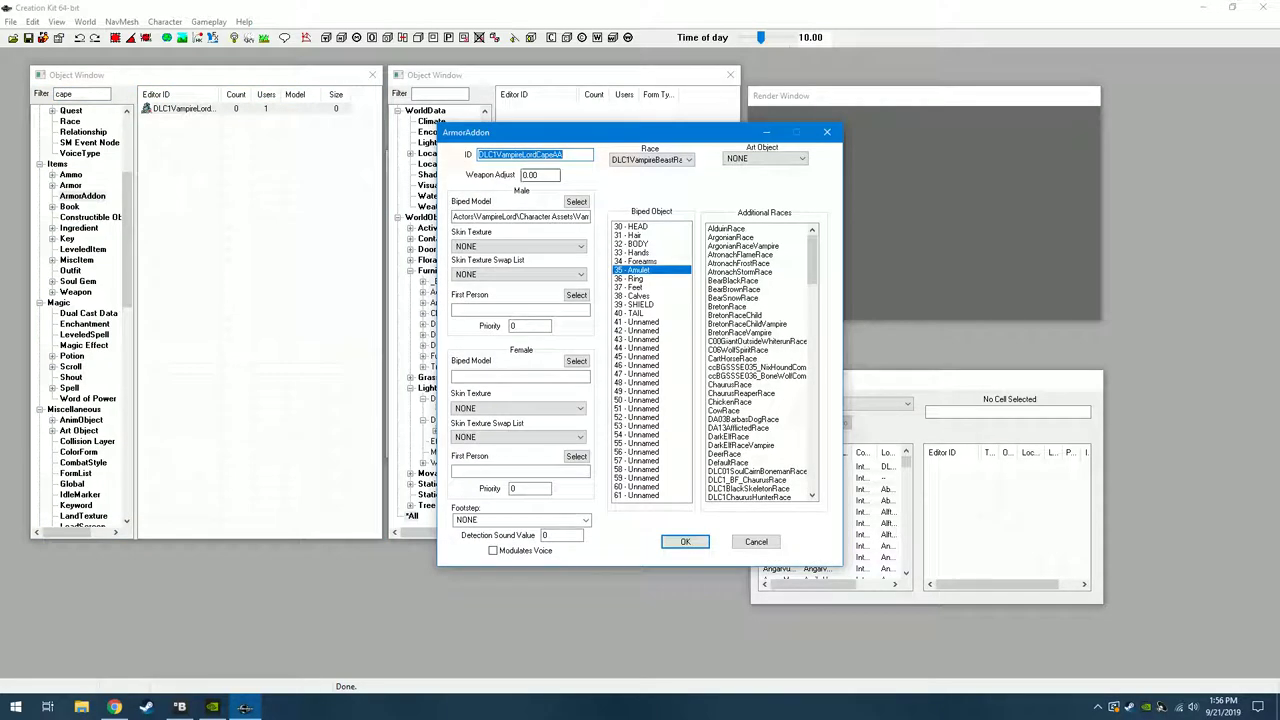
left_click(577, 202)
left_click_drag(726, 342, 745, 366)
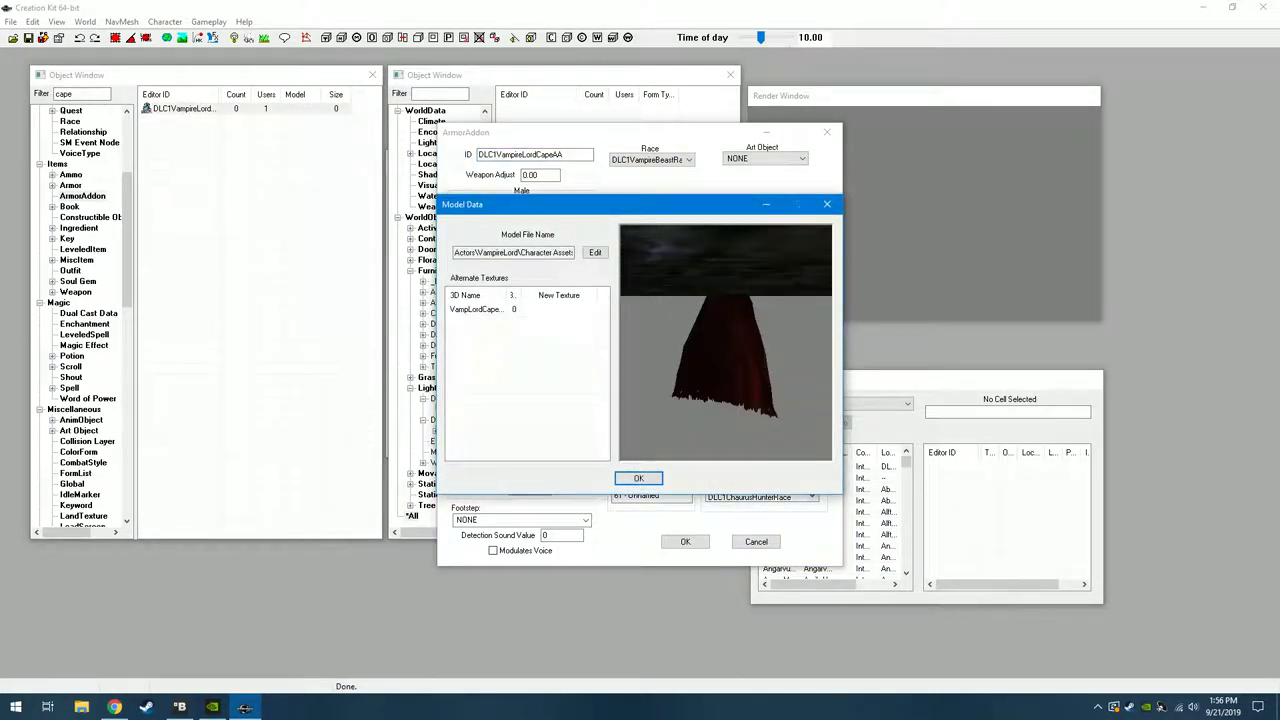
key("Return")
key("Tab")
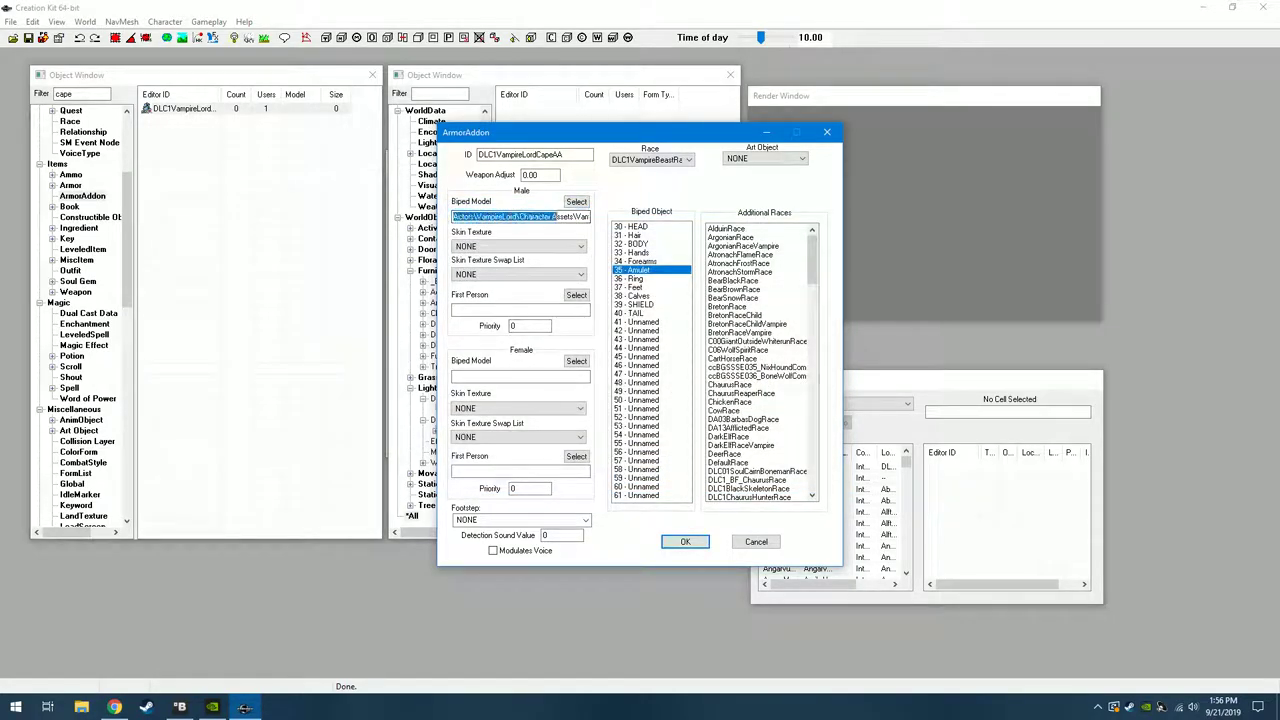
right_click(556, 216)
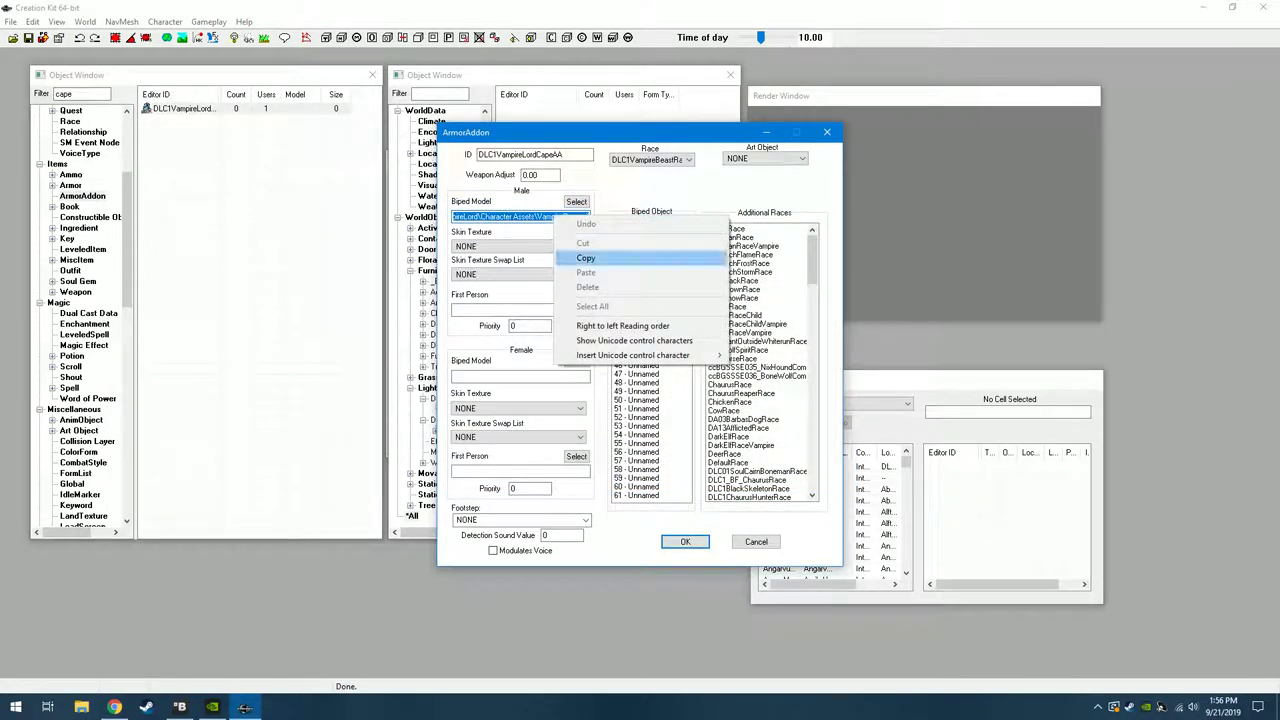
left_click(586, 258)
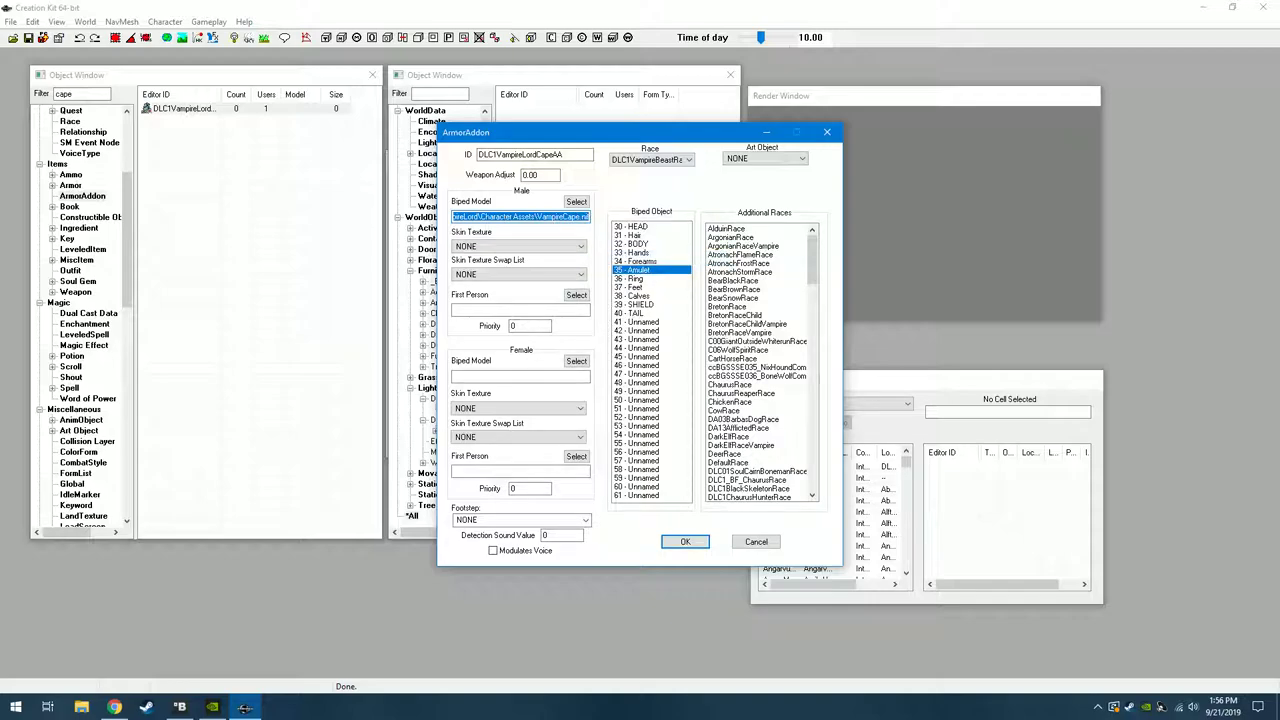
left_click(685, 542)
Filter the second object list for "gag", open the GagAA armor addon and change its ID to RedCapeModel.
left_click(439, 94)
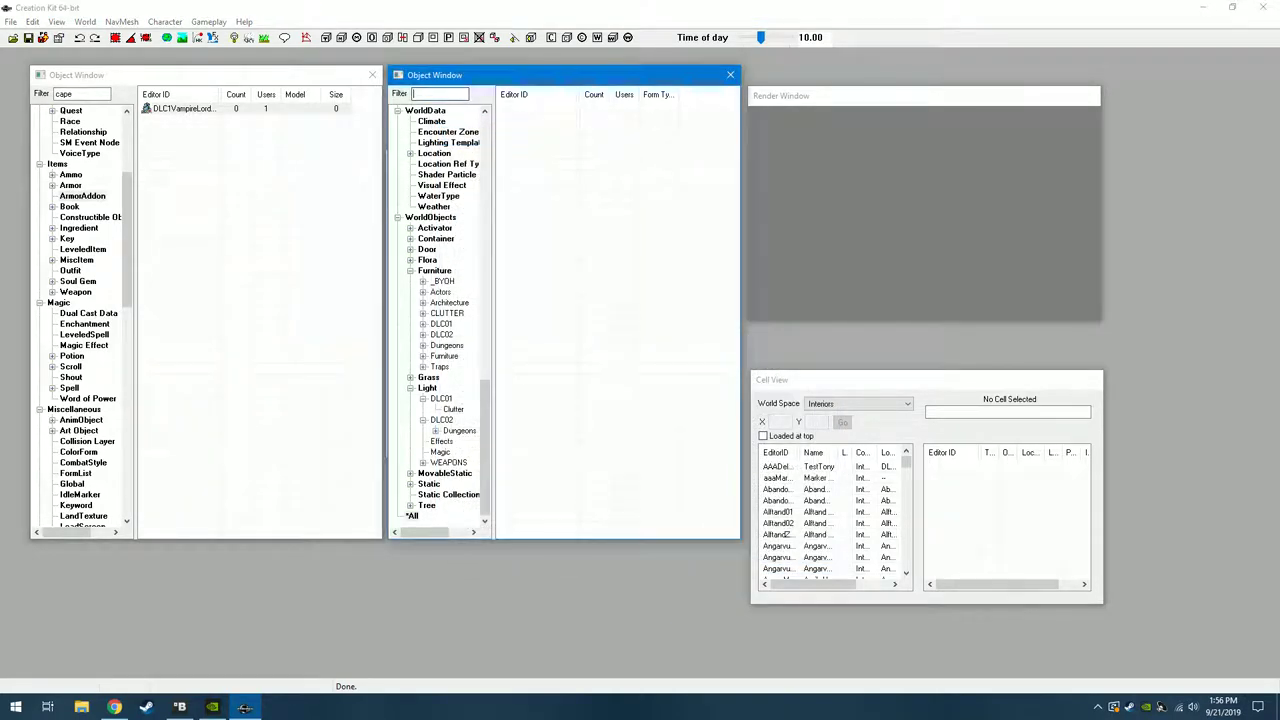
type("ag")
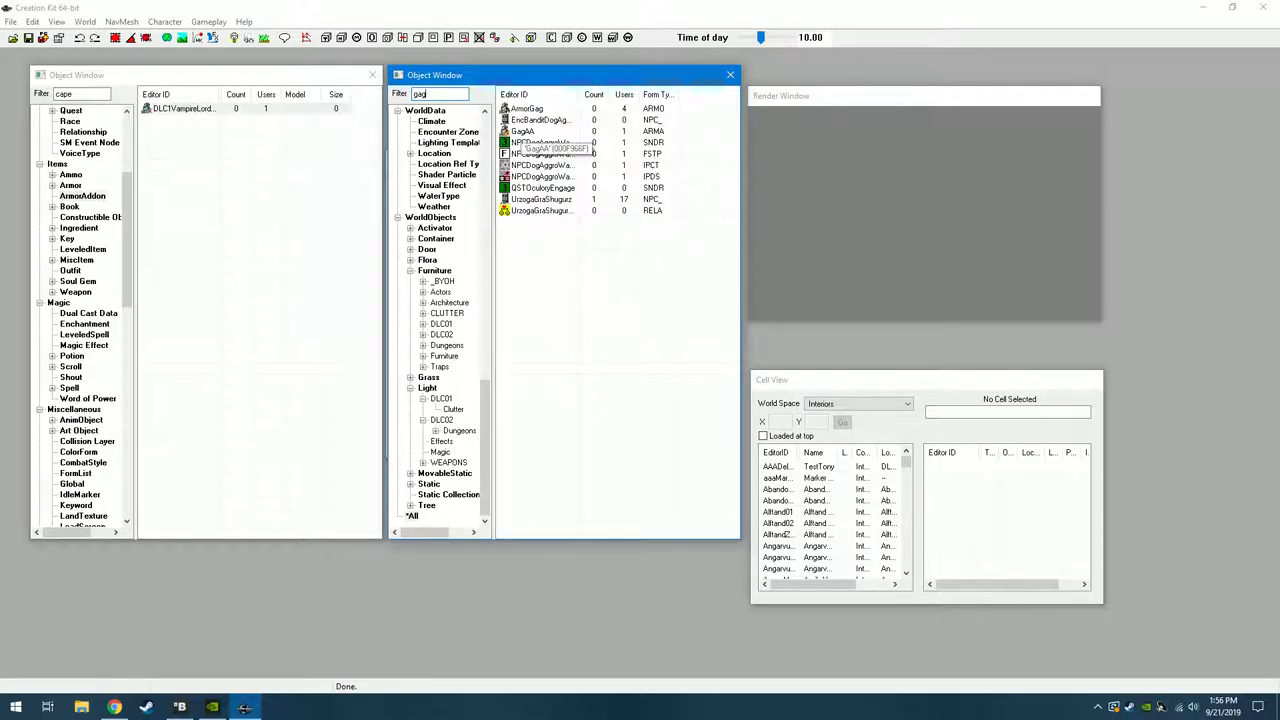
double_click(522, 131)
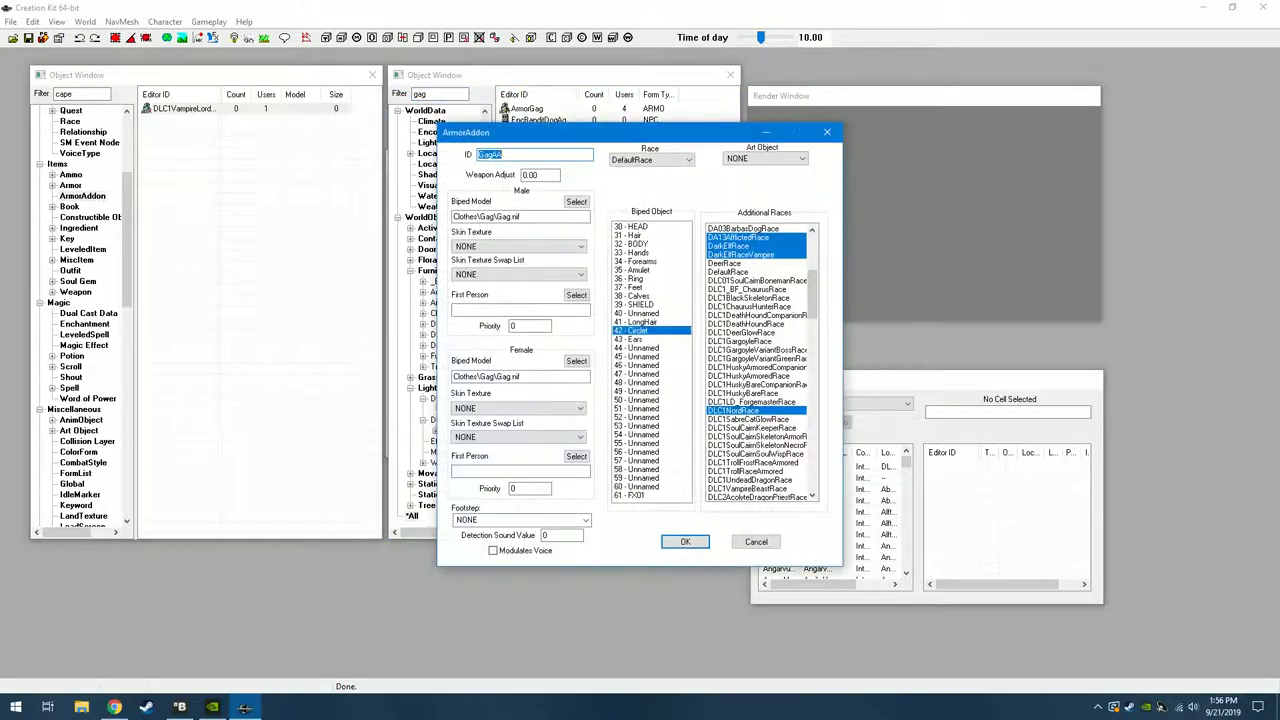
left_click(503, 155)
key("BackSpace")
key("BackSpace")
key("BackSpace")
key("BackSpace")
type("RedCapeModel")
Replace the male biped model with the copied path Actors\VampireLord\Character Assets\VampireCape.nif.
left_click(577, 202)
left_click(595, 252)
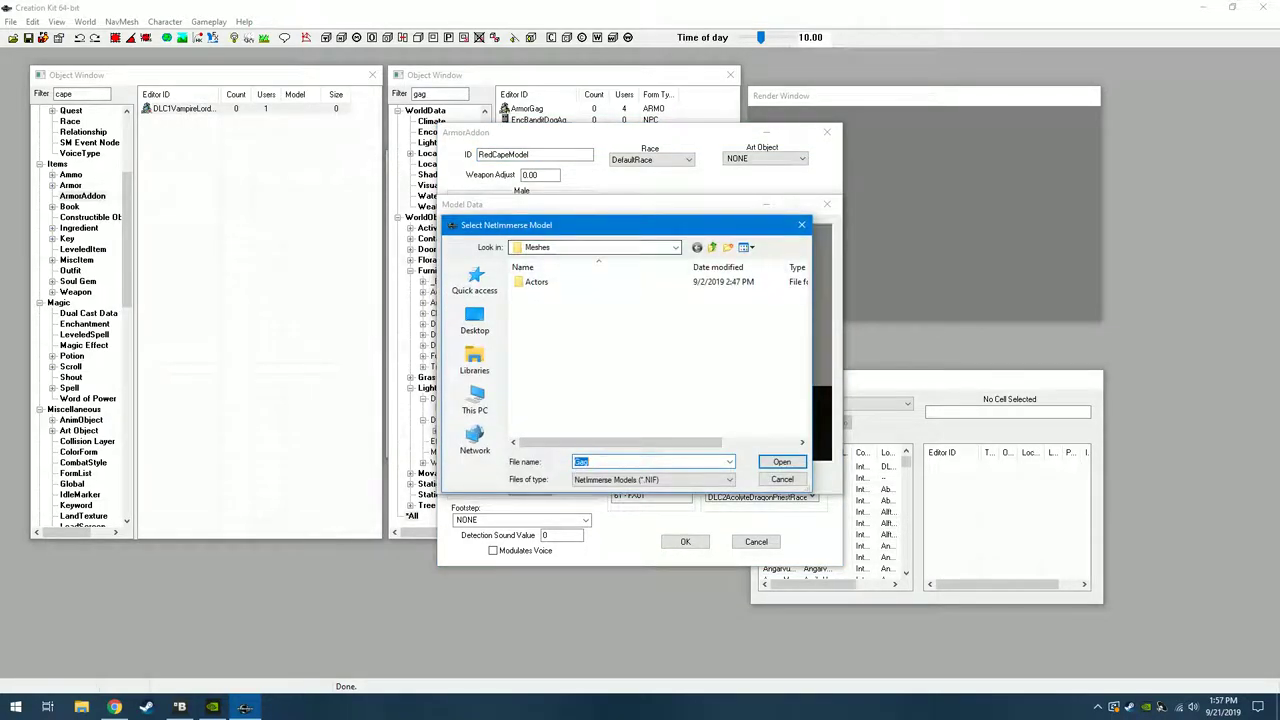
key("BackSpace")
right_click(603, 462)
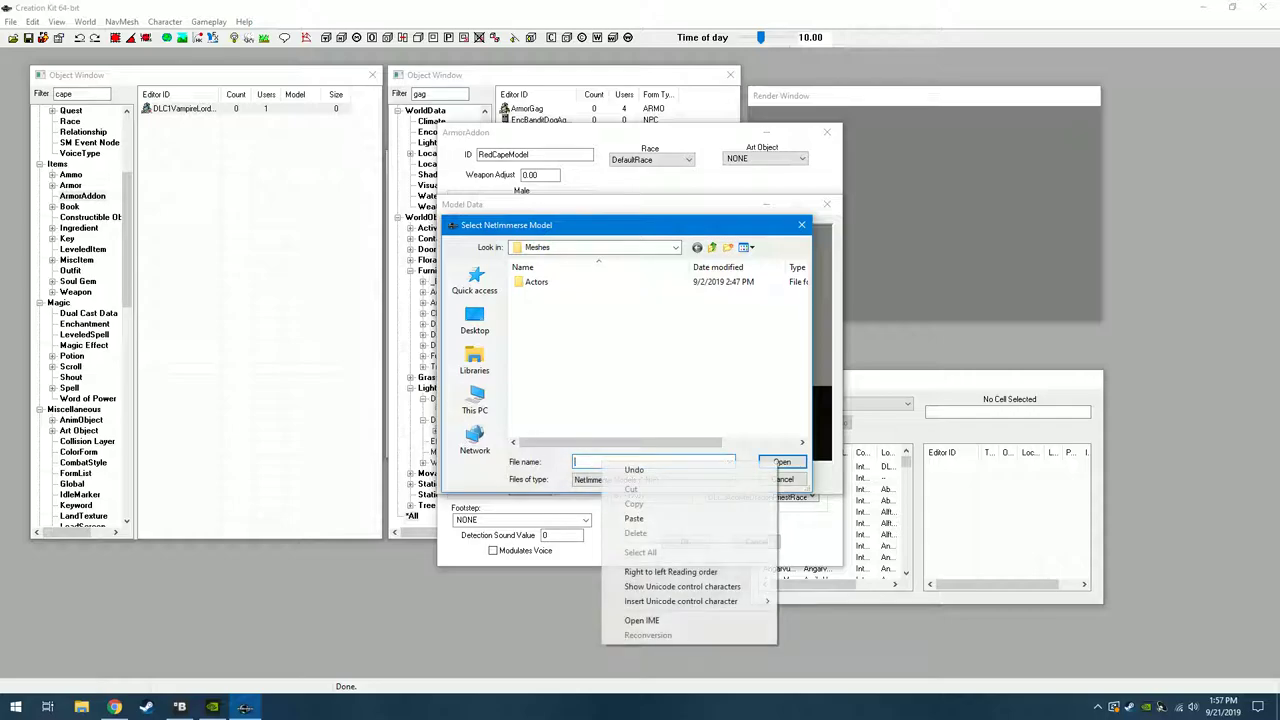
left_click(634, 518)
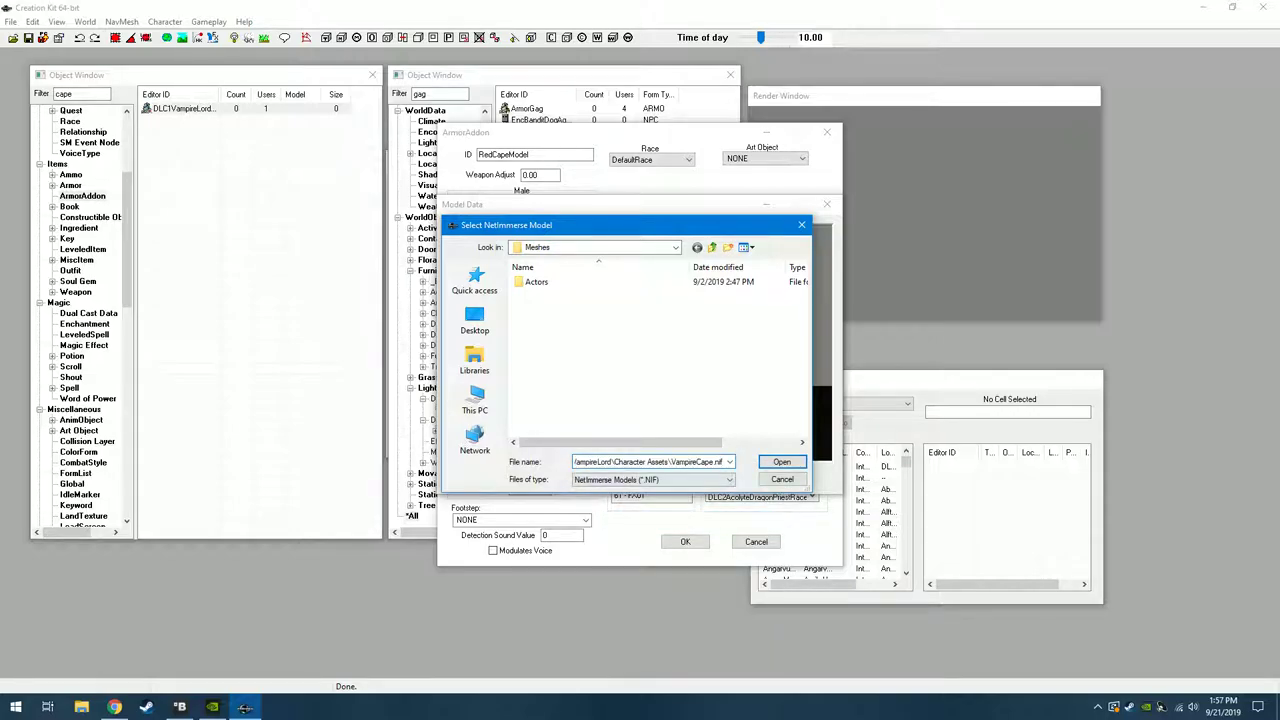
left_click(782, 462)
left_click(638, 477)
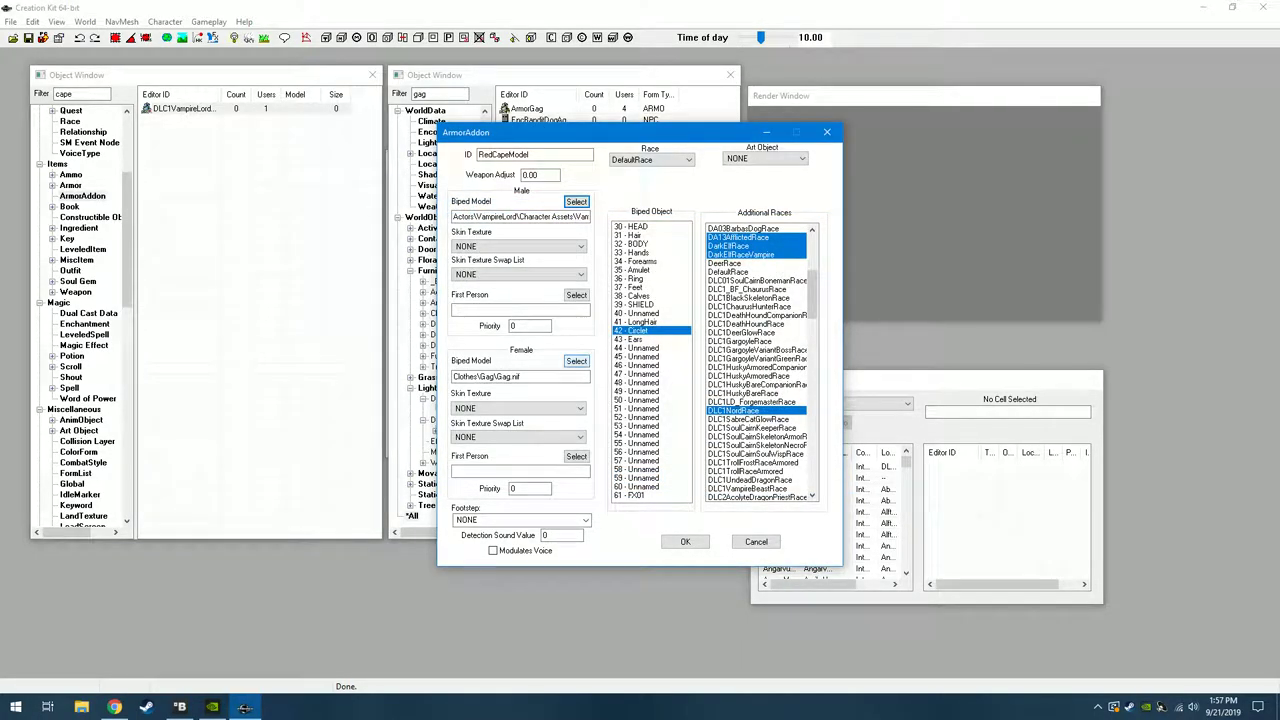
Replace the female biped model with the same copied VampireCape.nif path.
left_click(576, 361)
left_click(595, 252)
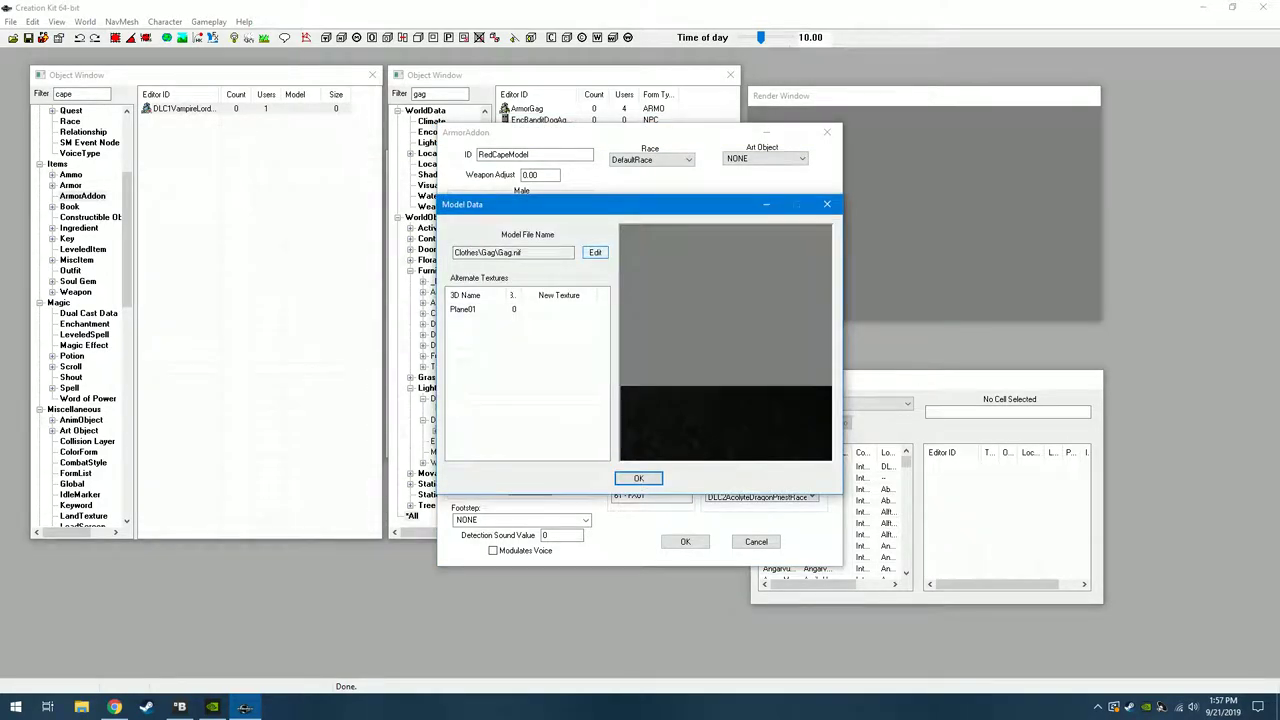
key("ctrl+v")
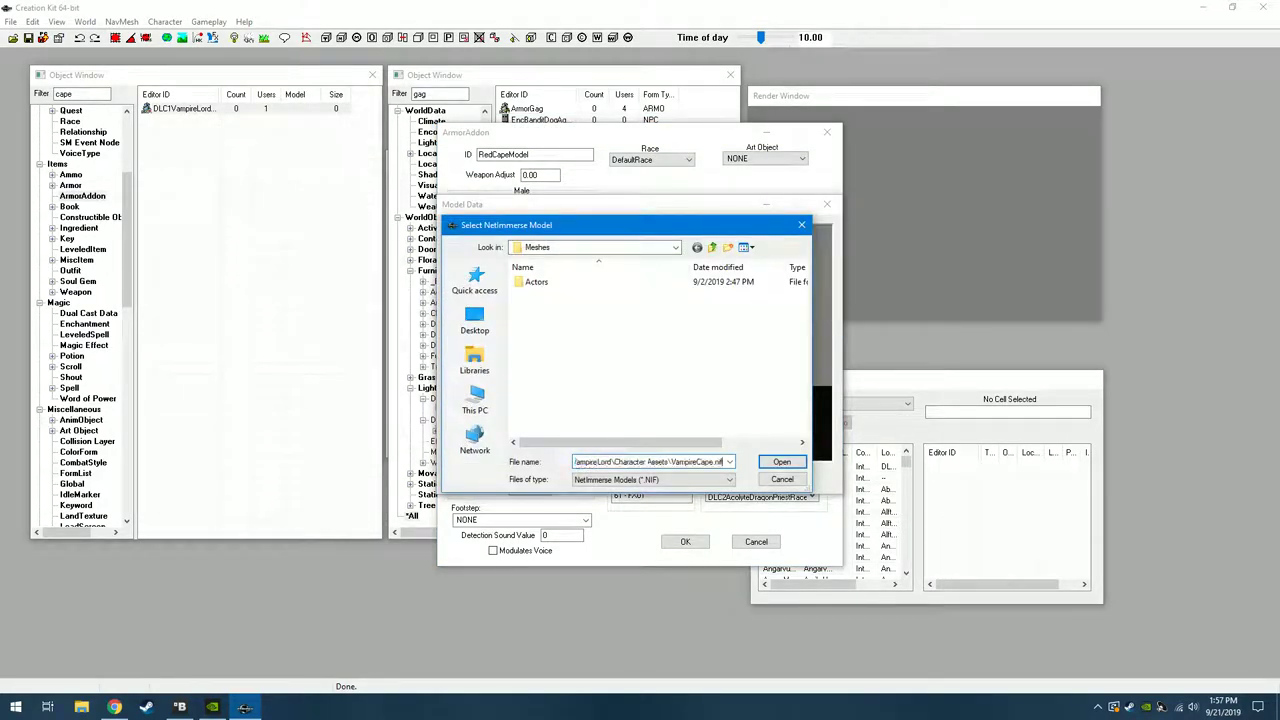
left_click(781, 461)
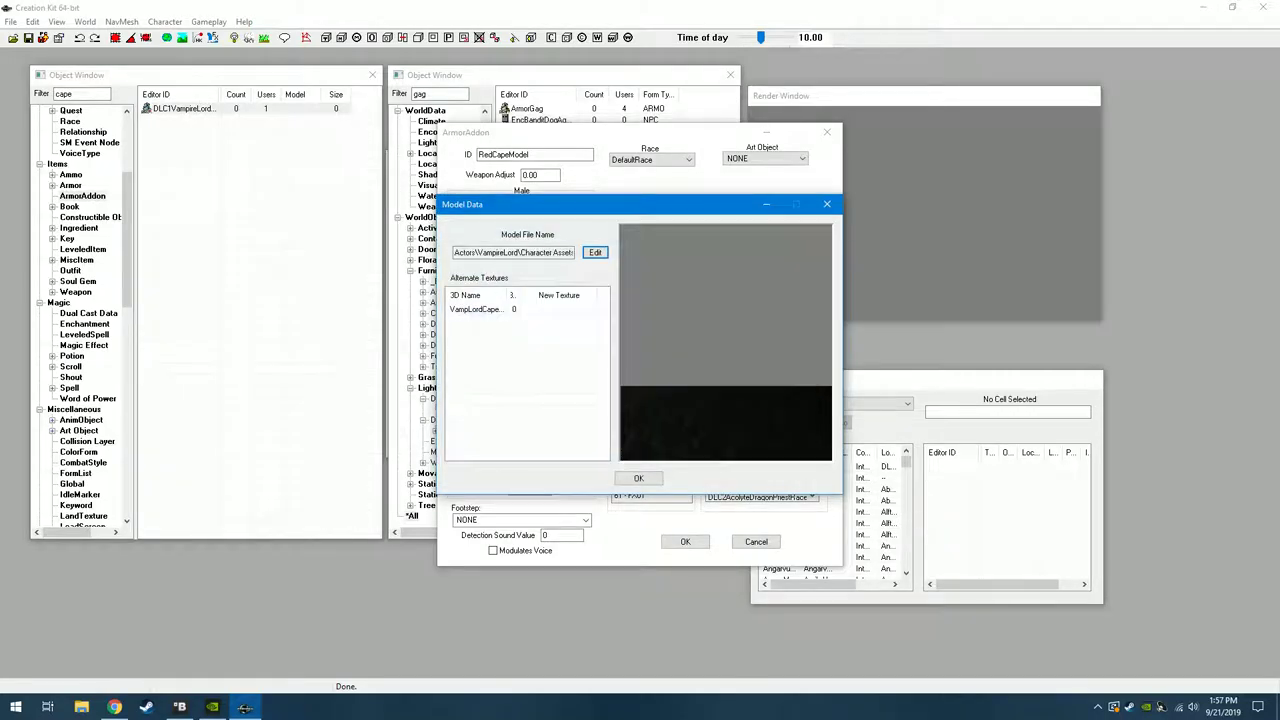
key("Return")
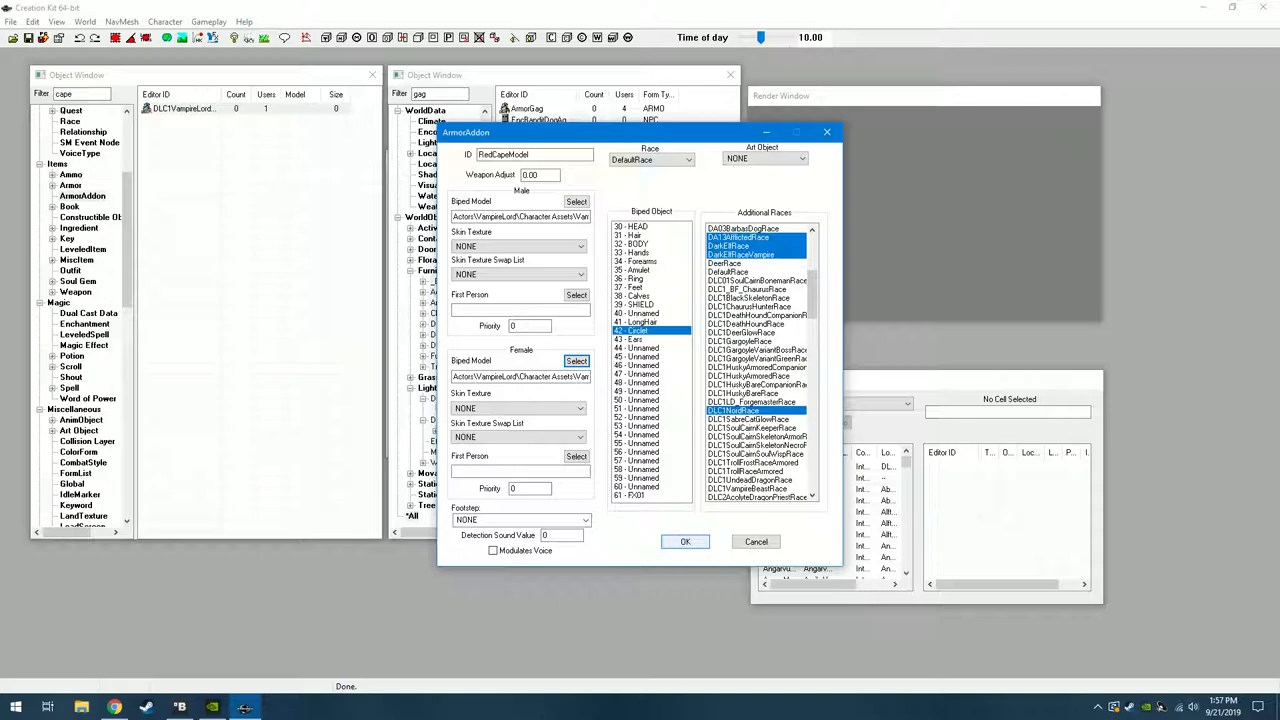
Switch the biped object slot from 42 - Circlet to 44 - Unnamed and save RedCapeModel as a new form.
left_click(637, 331)
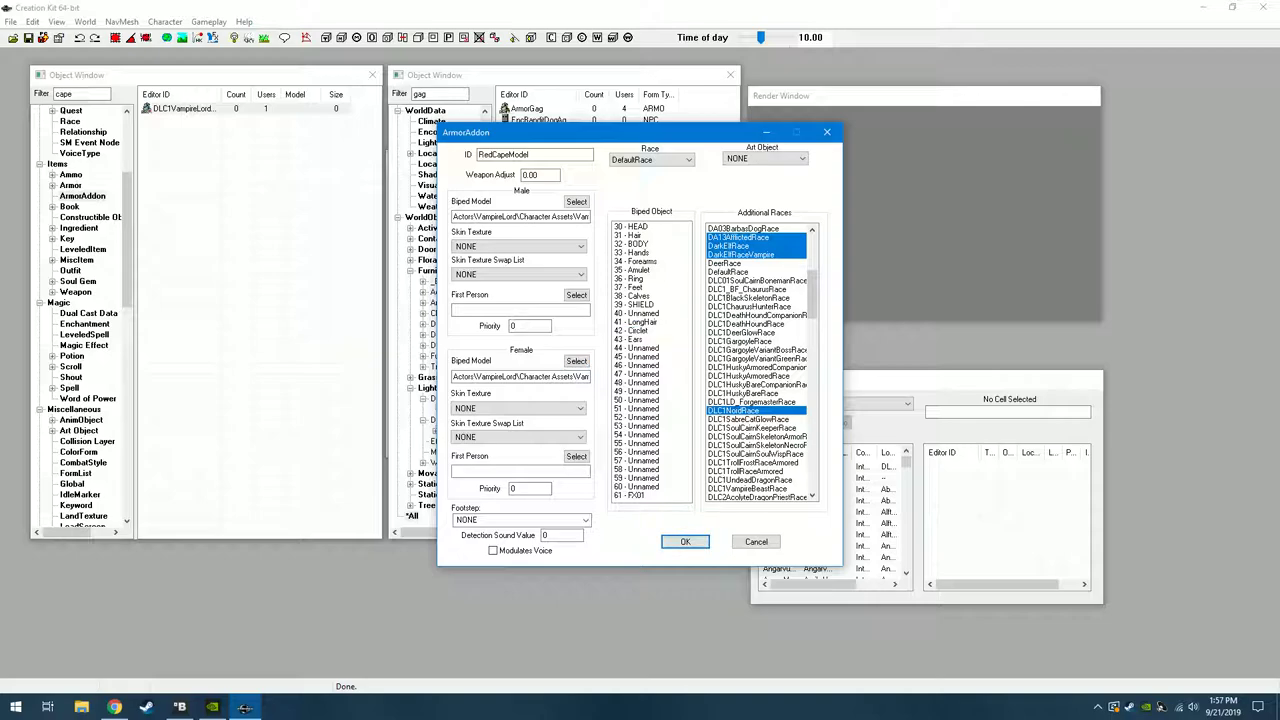
left_click(637, 348)
left_click(685, 541)
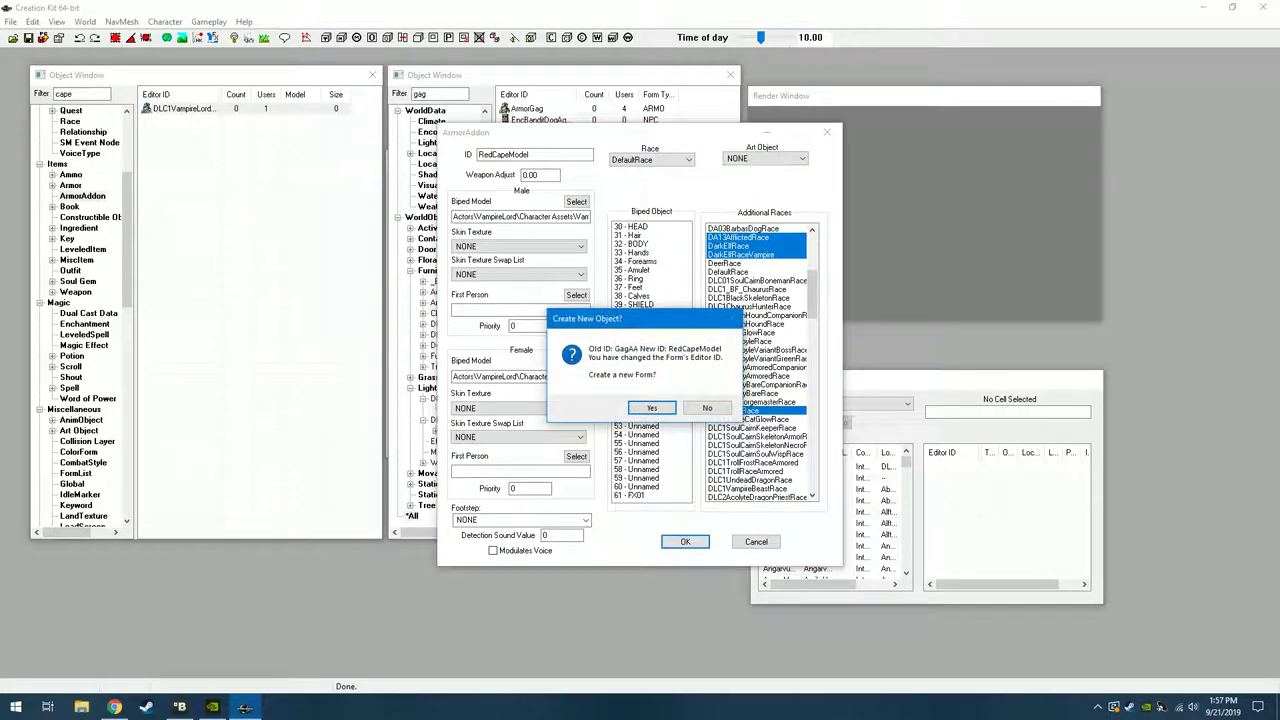
left_click(652, 408)
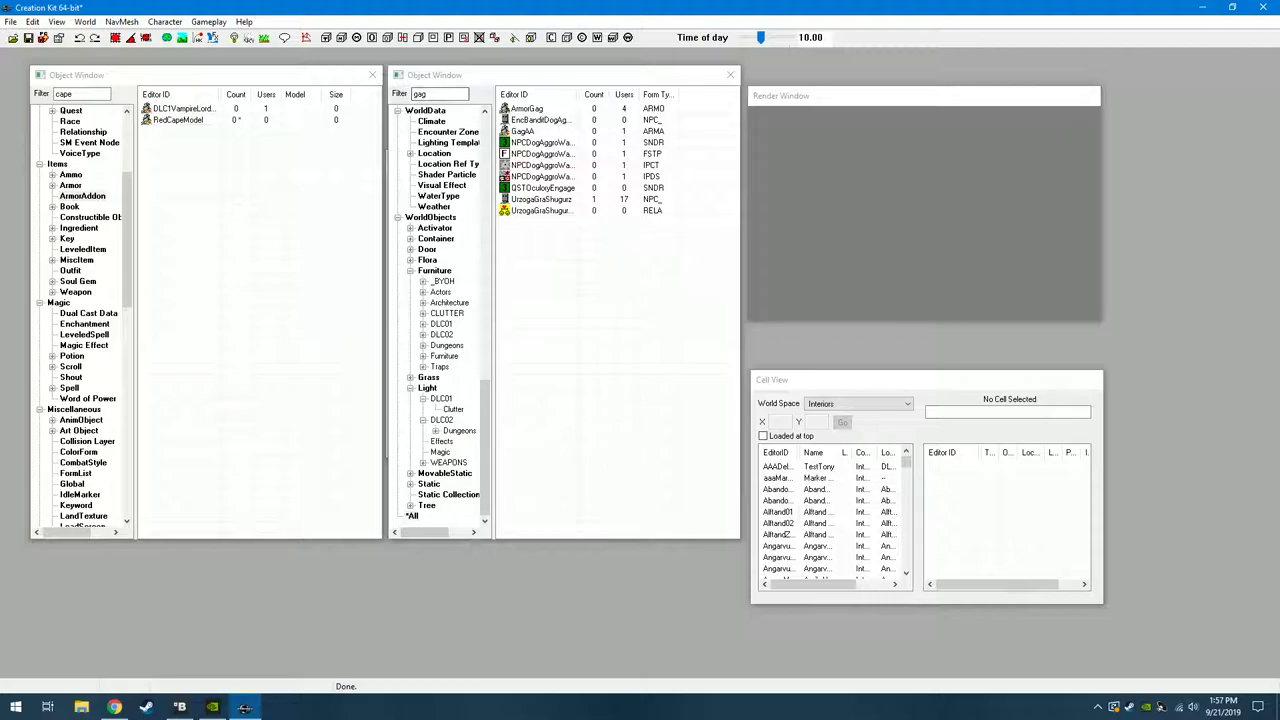
Filter the armor addon list for "vampire" and open VampireLordRoyalArmorAA.
left_click(442, 94)
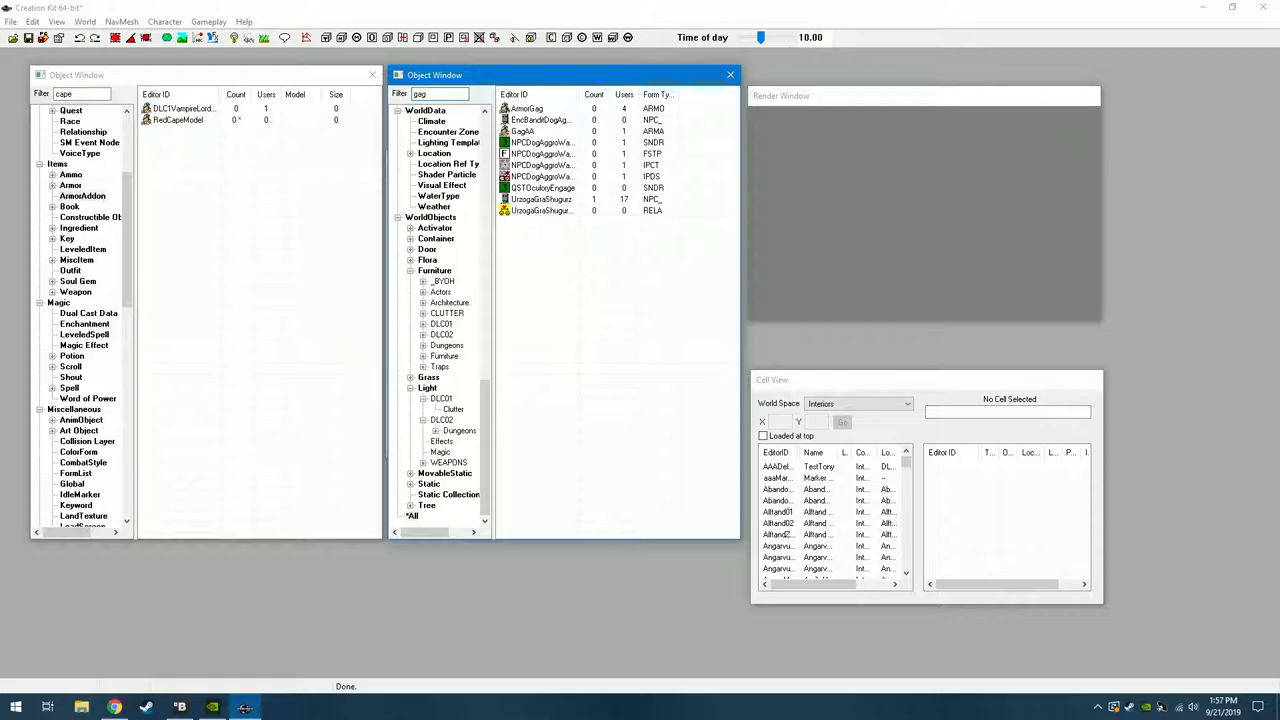
left_click(86, 94)
key("BackSpace")
key("BackSpace")
key("BackSpace")
key("BackSpace")
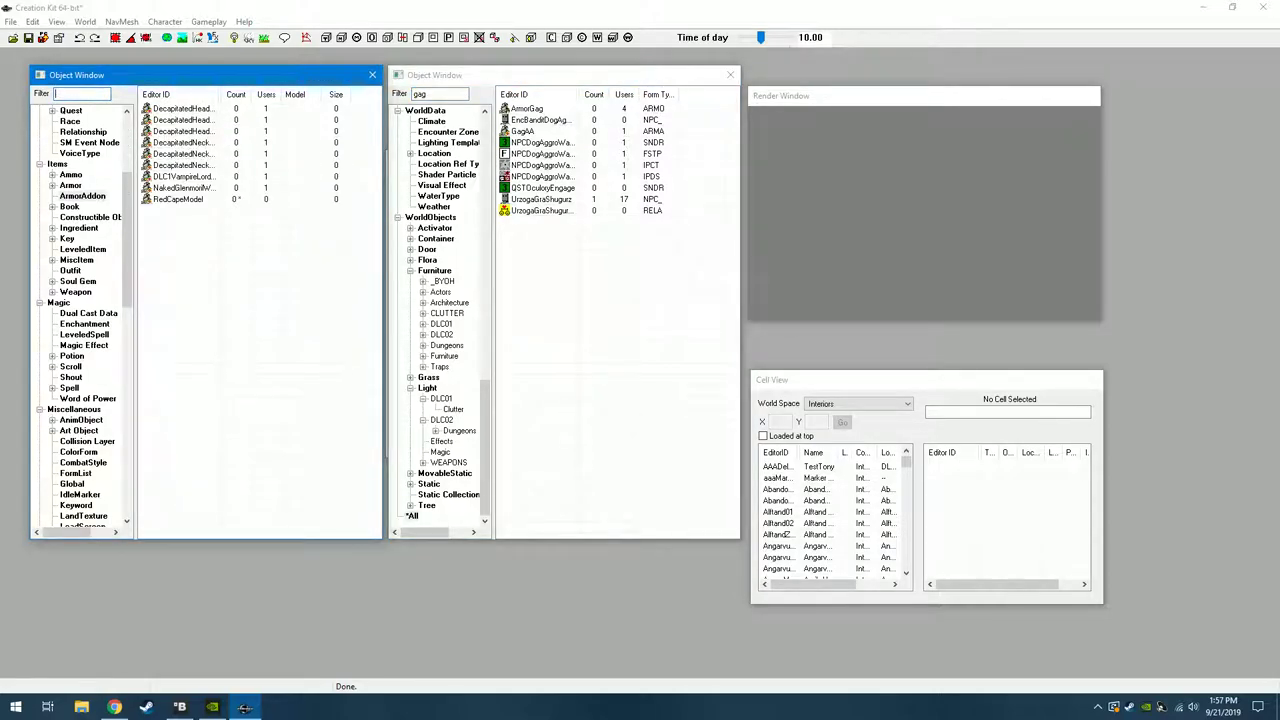
type("vampire")
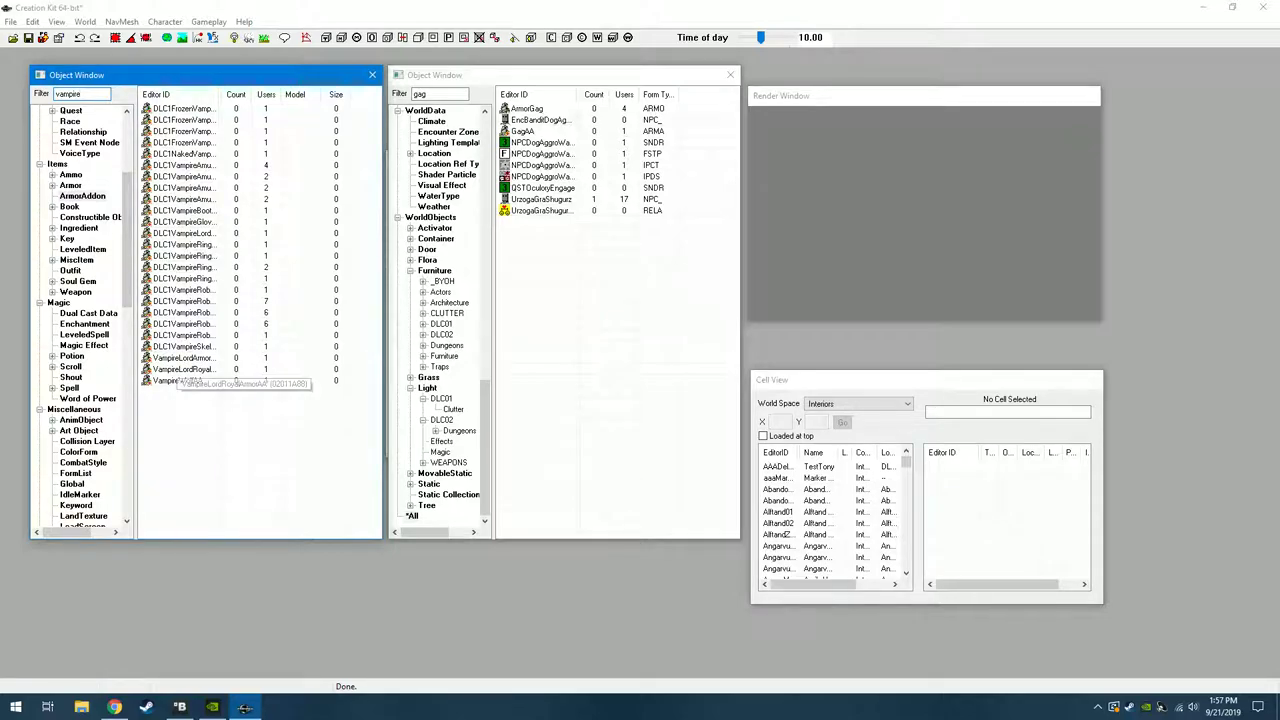
double_click(182, 369)
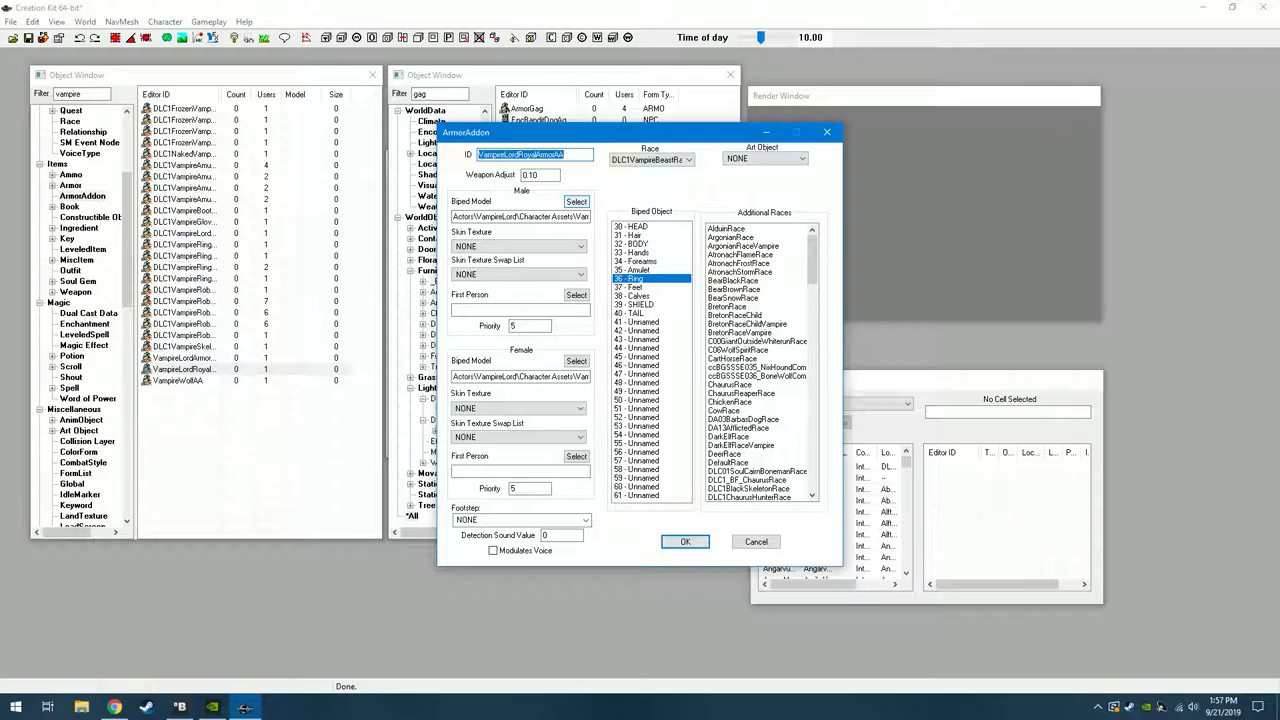
Preview the royal armor's male model, copy its male biped model path and close the armor addon.
left_click(576, 202)
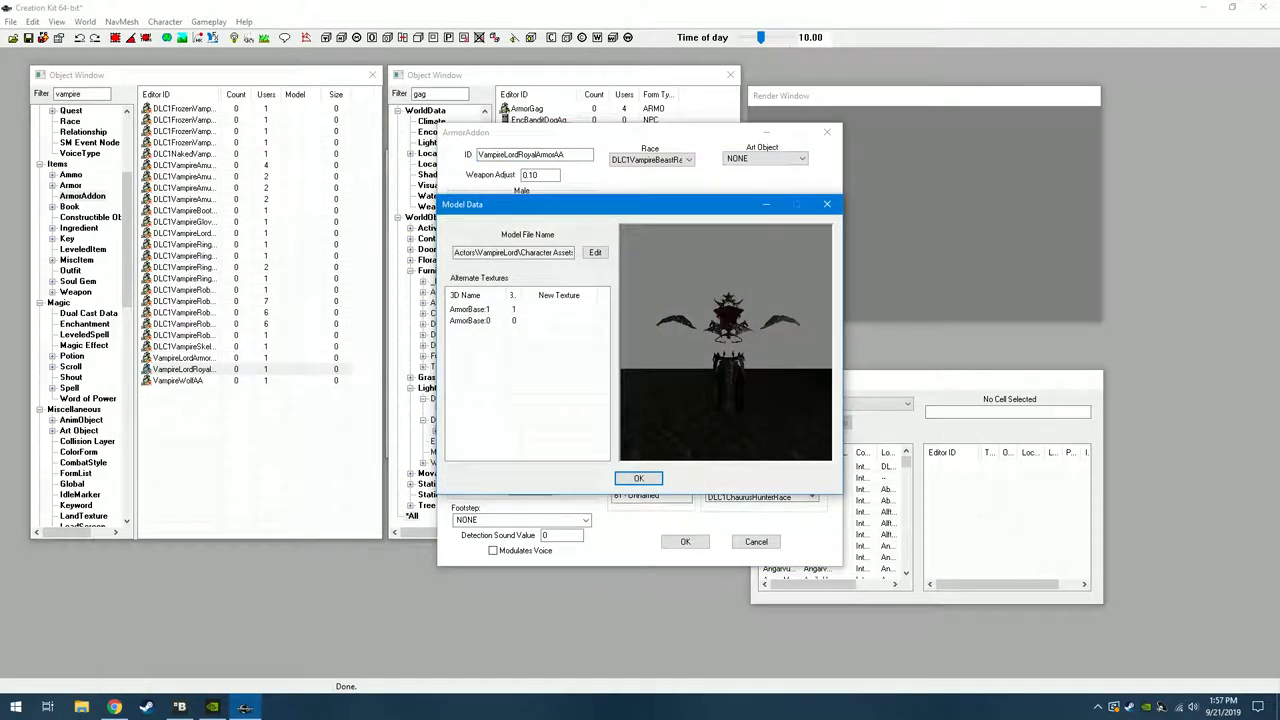
mouse_move(726, 342)
left_mouse_down()
mouse_move(800, 345)
mouse_move(735, 344)
left_mouse_up()
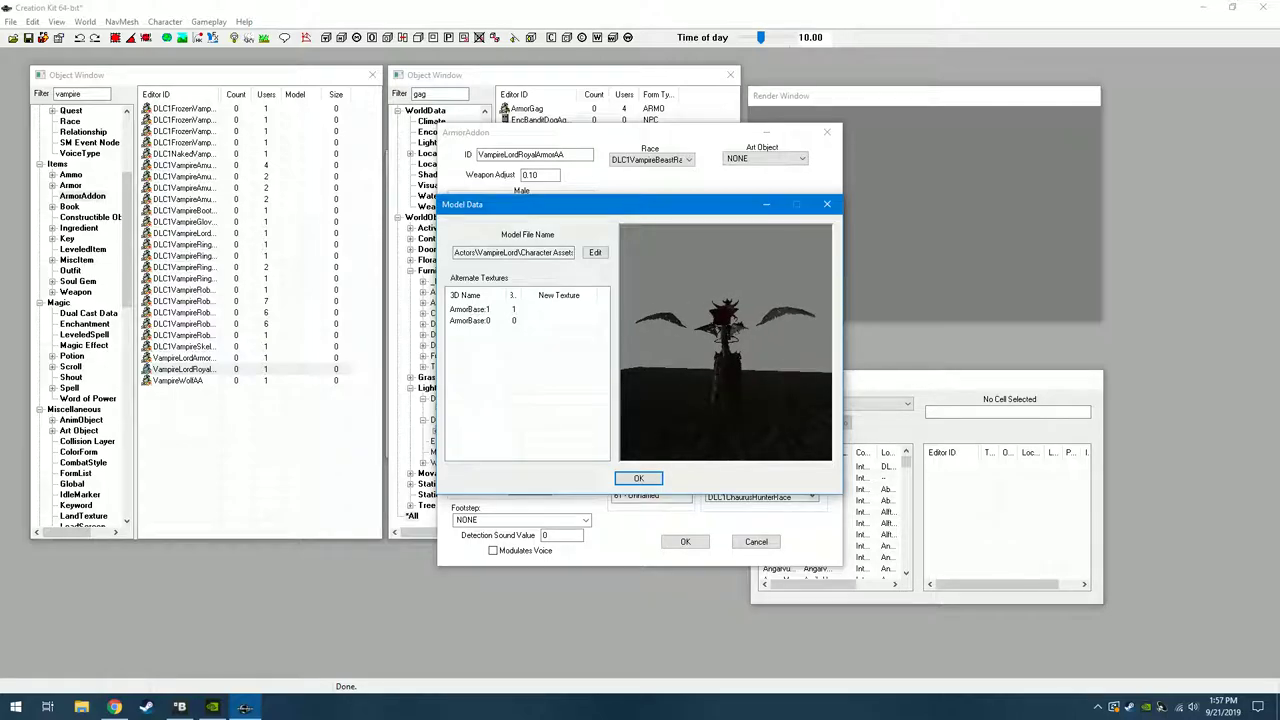
key("Return")
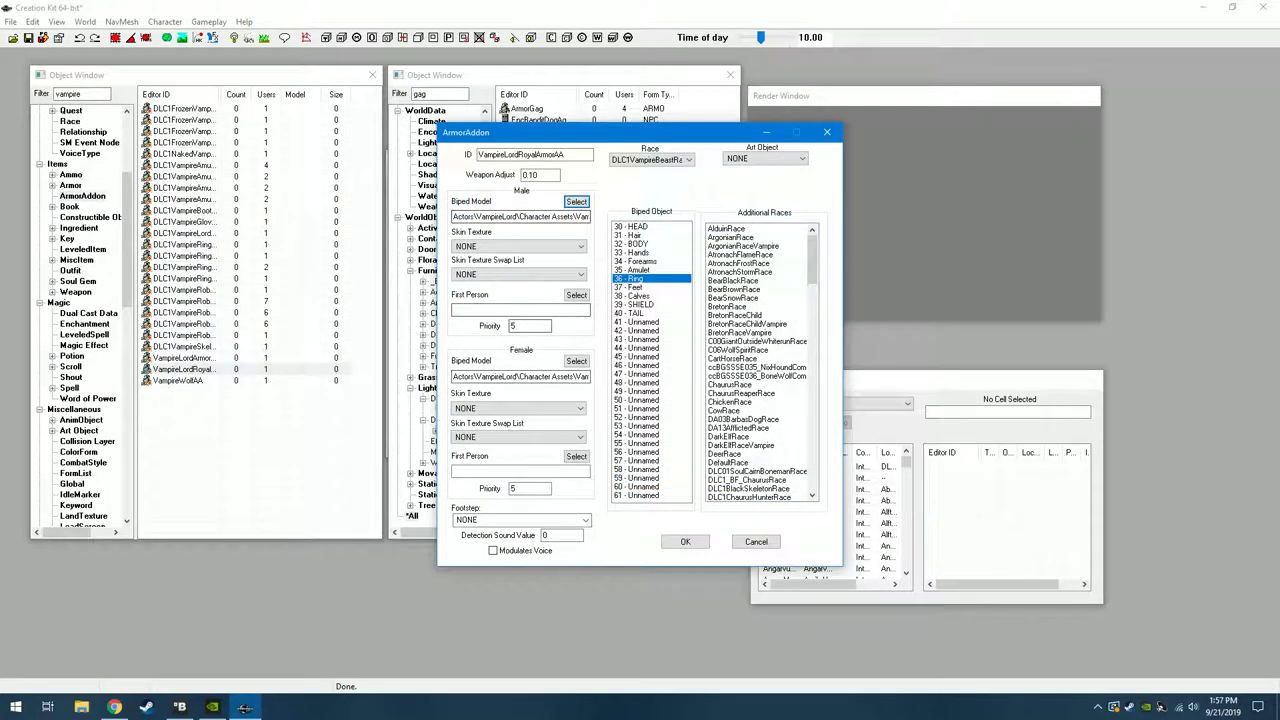
key("Tab")
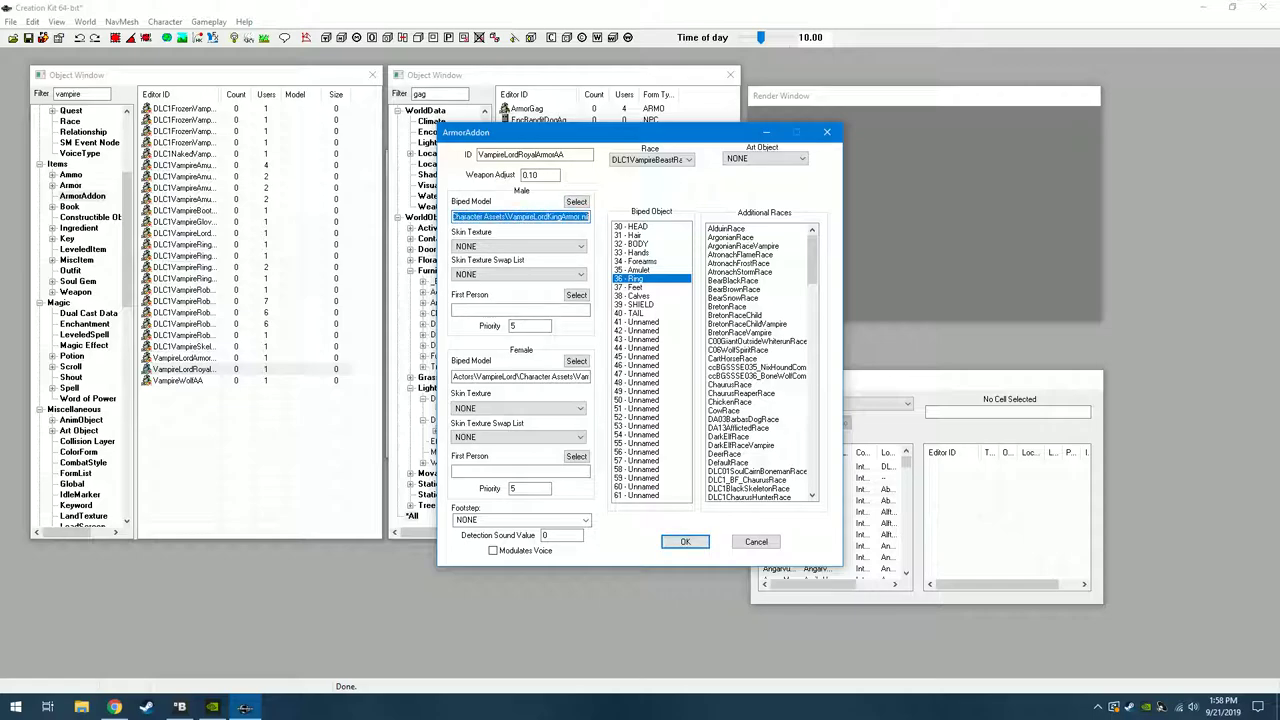
right_click(514, 216)
left_click(550, 259)
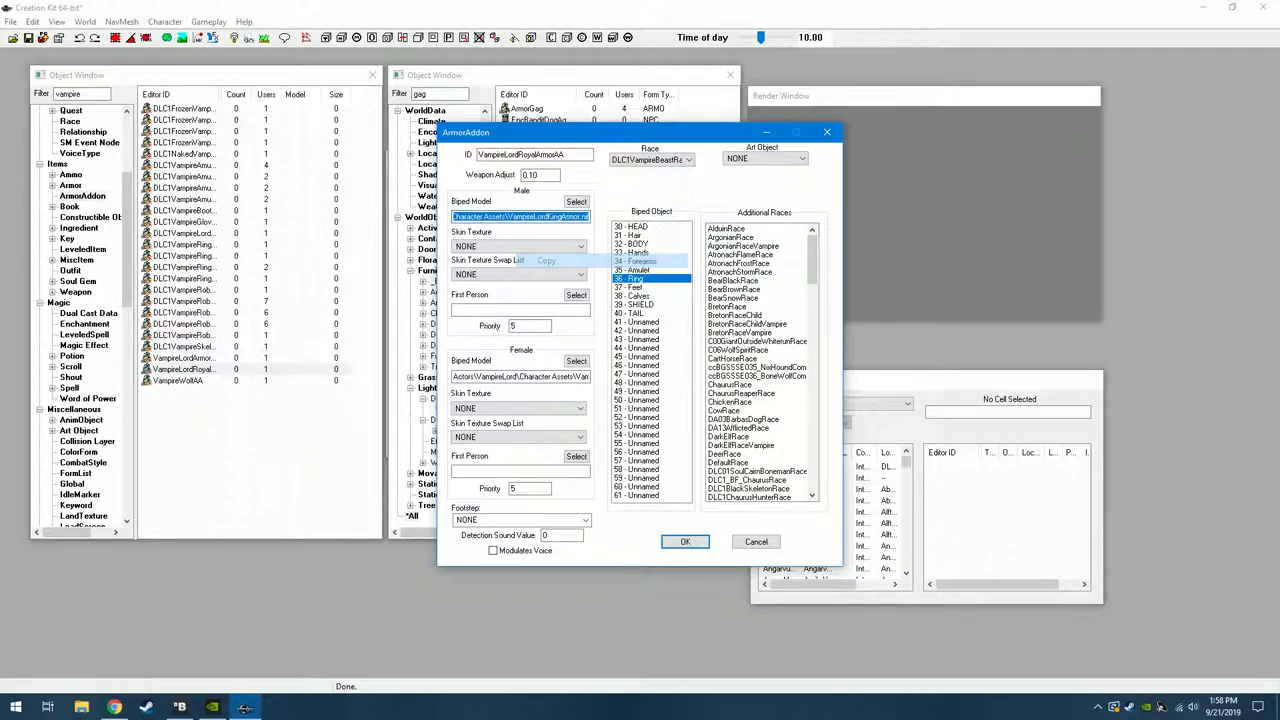
key("Return")
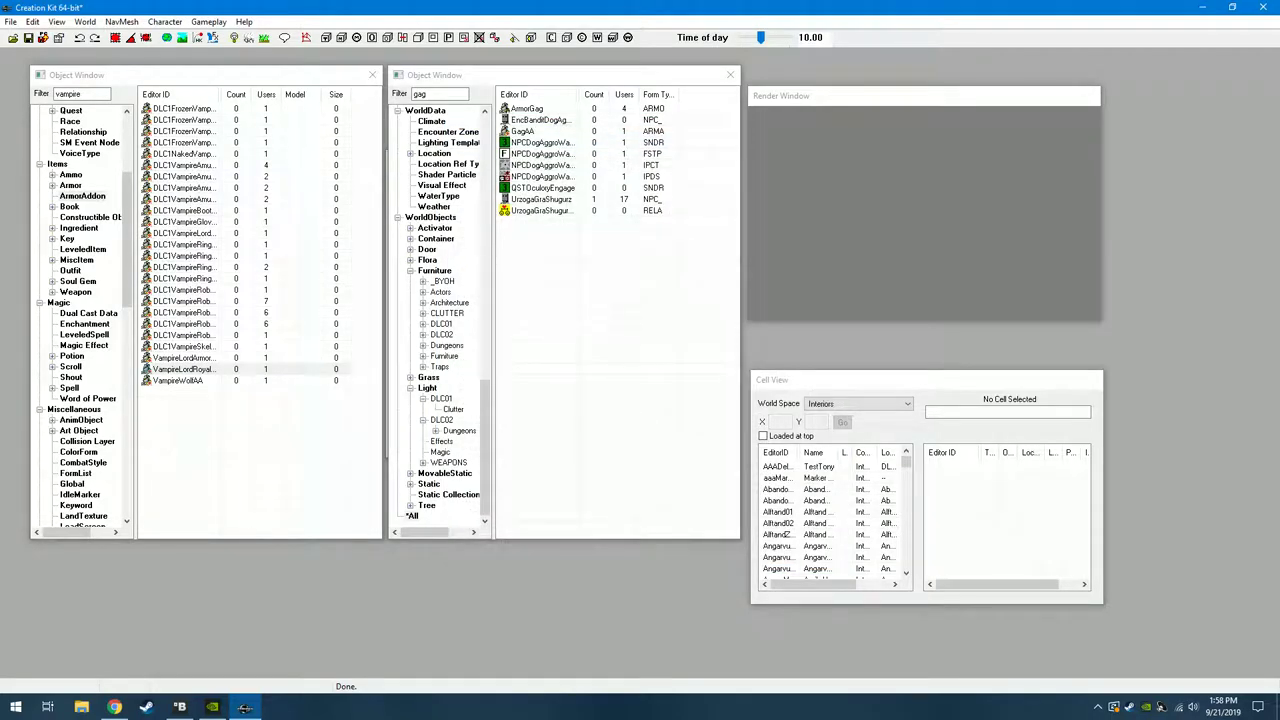
Open the GagAA armor addon again and change its ID to RedCapeTopModel.
double_click(523, 131)
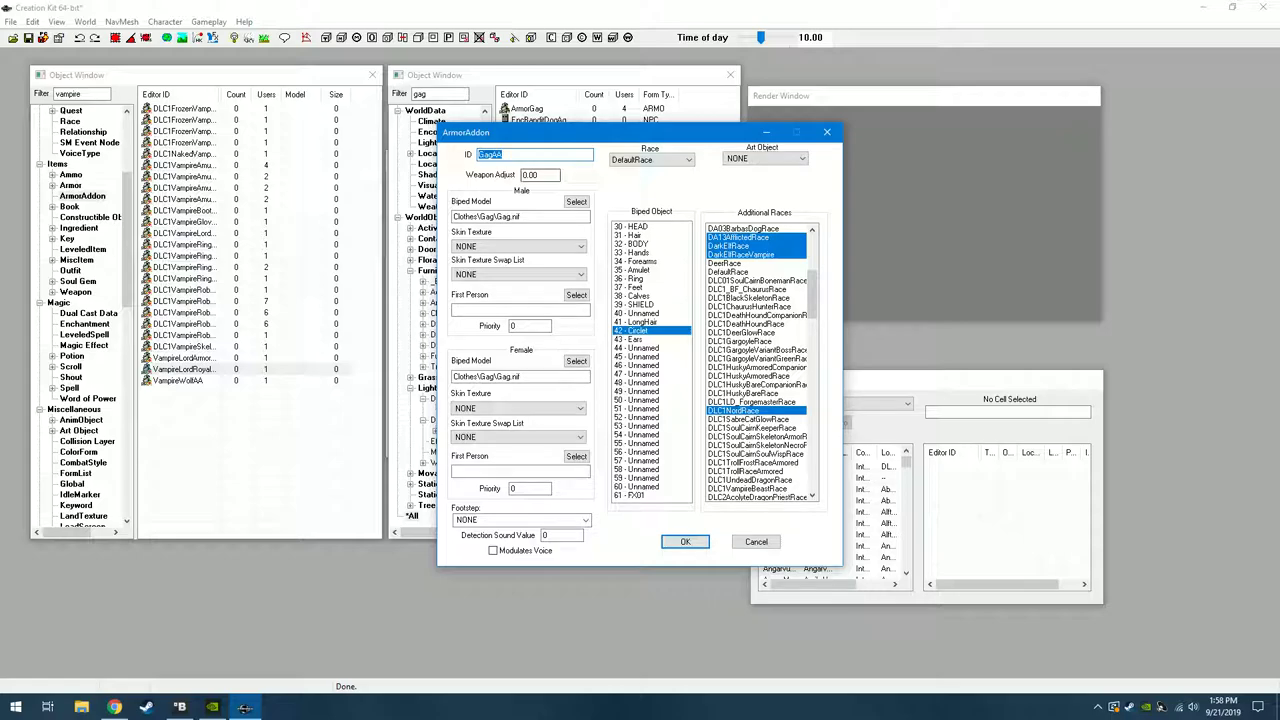
type("C")
key("BackSpace")
type("RedCapeTopModel")
Set the male biped model to the copied VampireLordKingArmor.nif path.
left_click(576, 201)
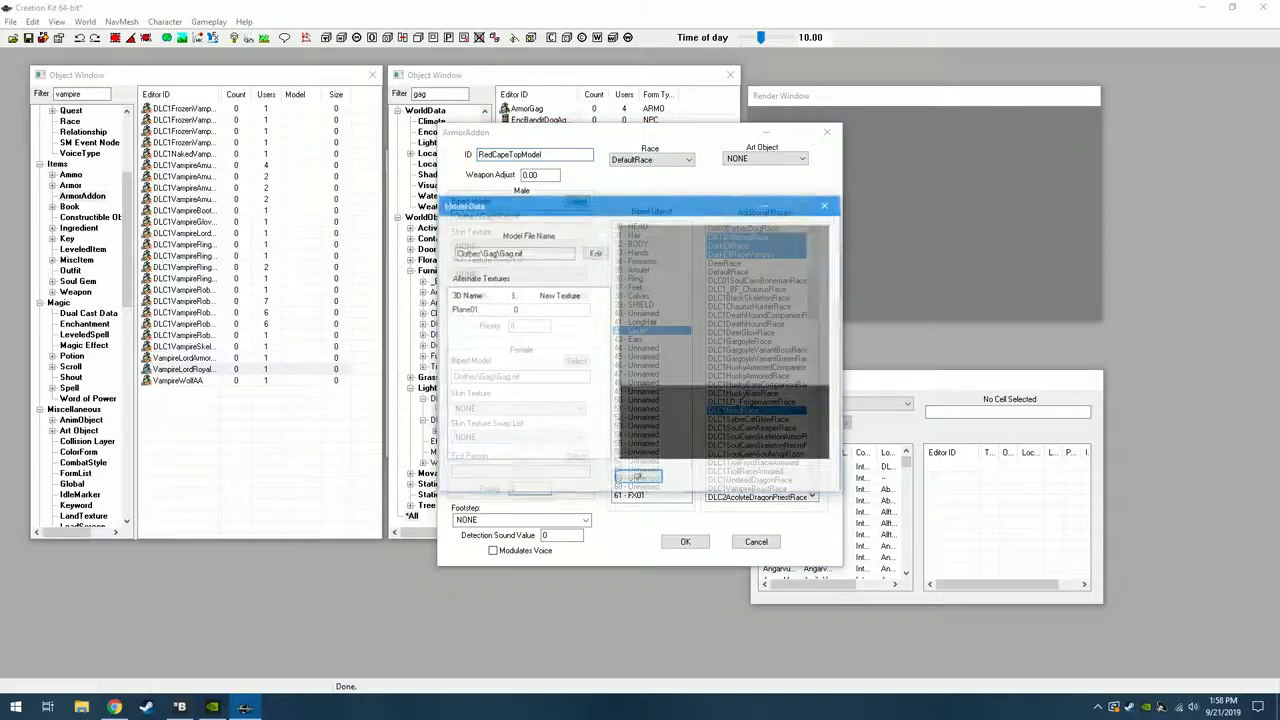
left_click(595, 252)
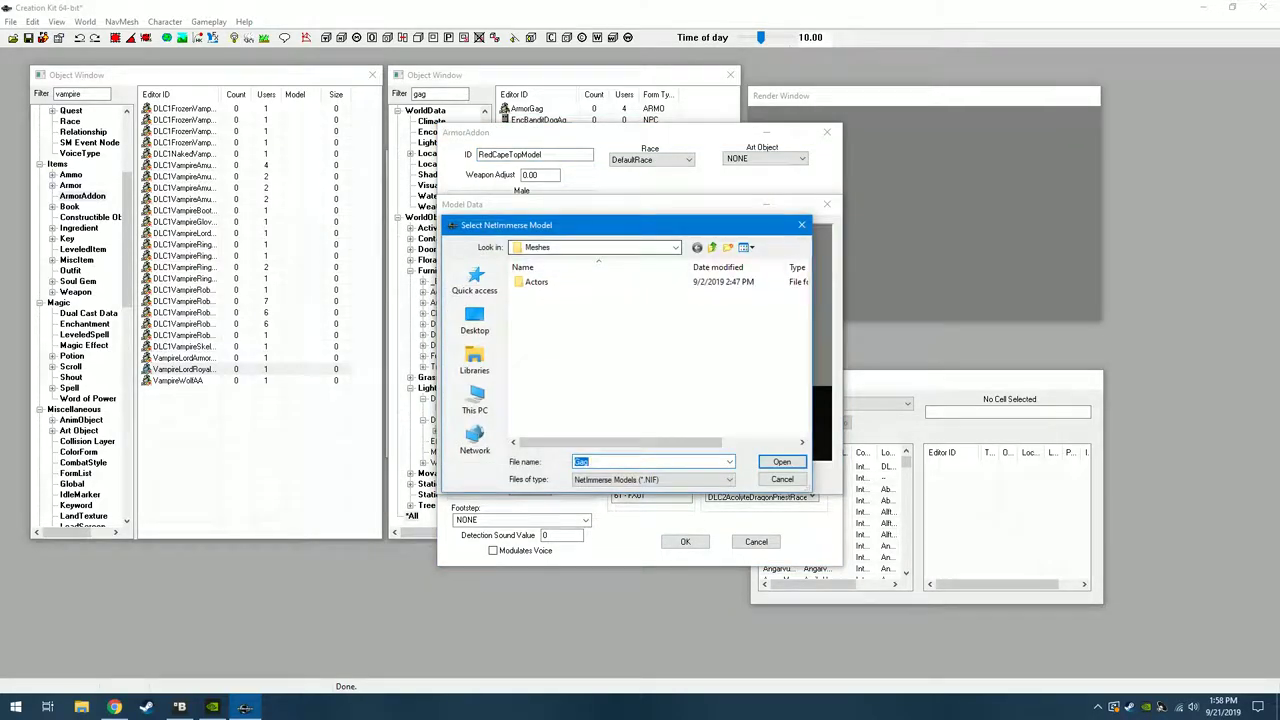
key("ctrl+v")
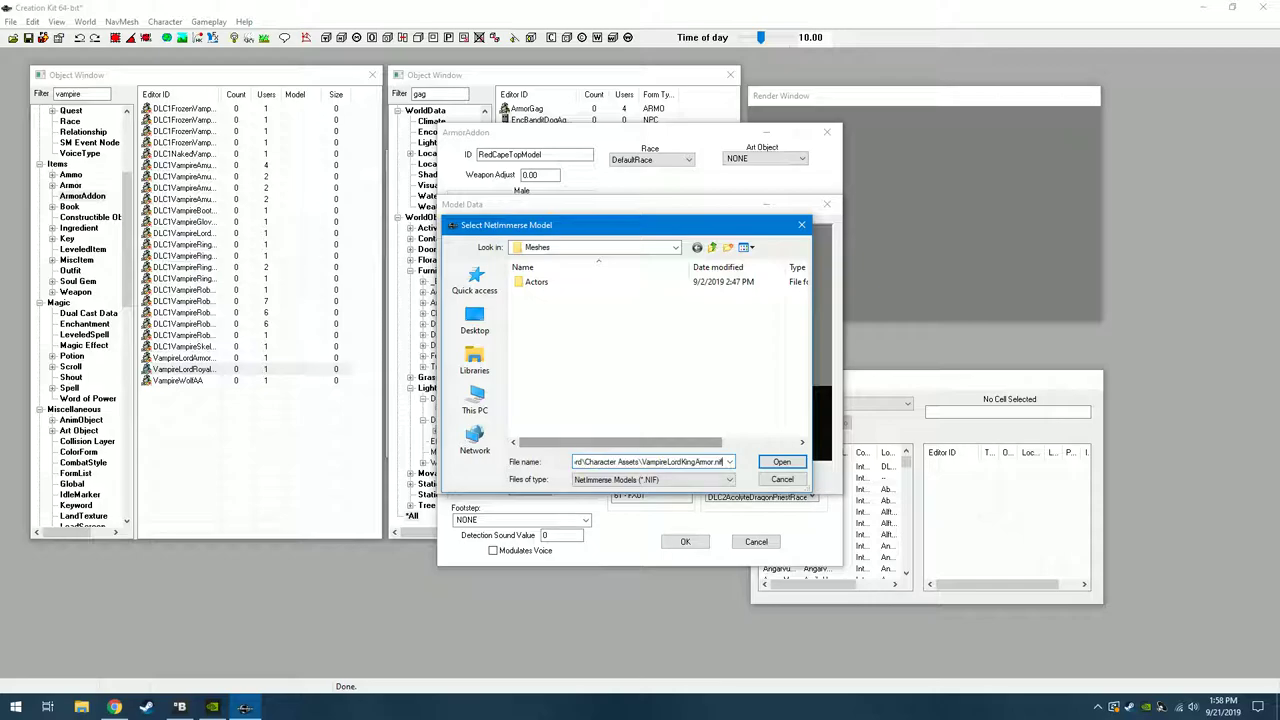
left_click(782, 461)
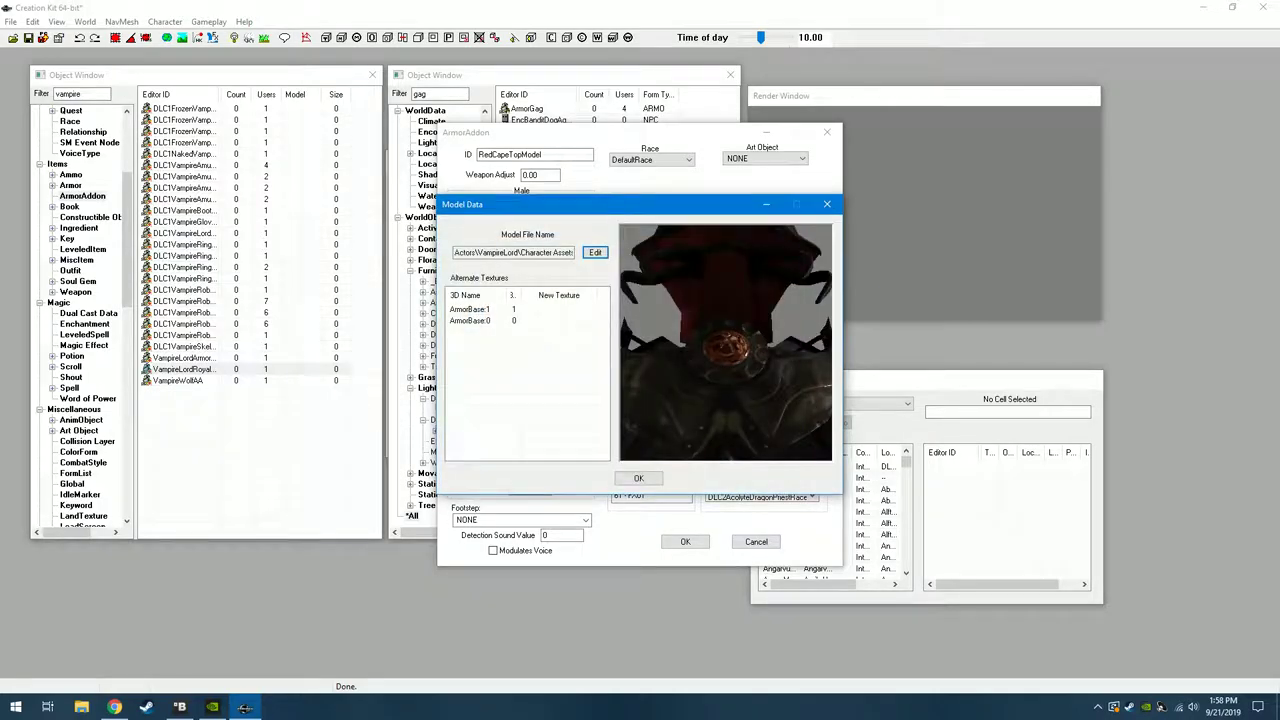
Assign NullTextureSet as the alternate texture for ArmorBase:0 on the male model and accept the model data.
right_click(482, 320)
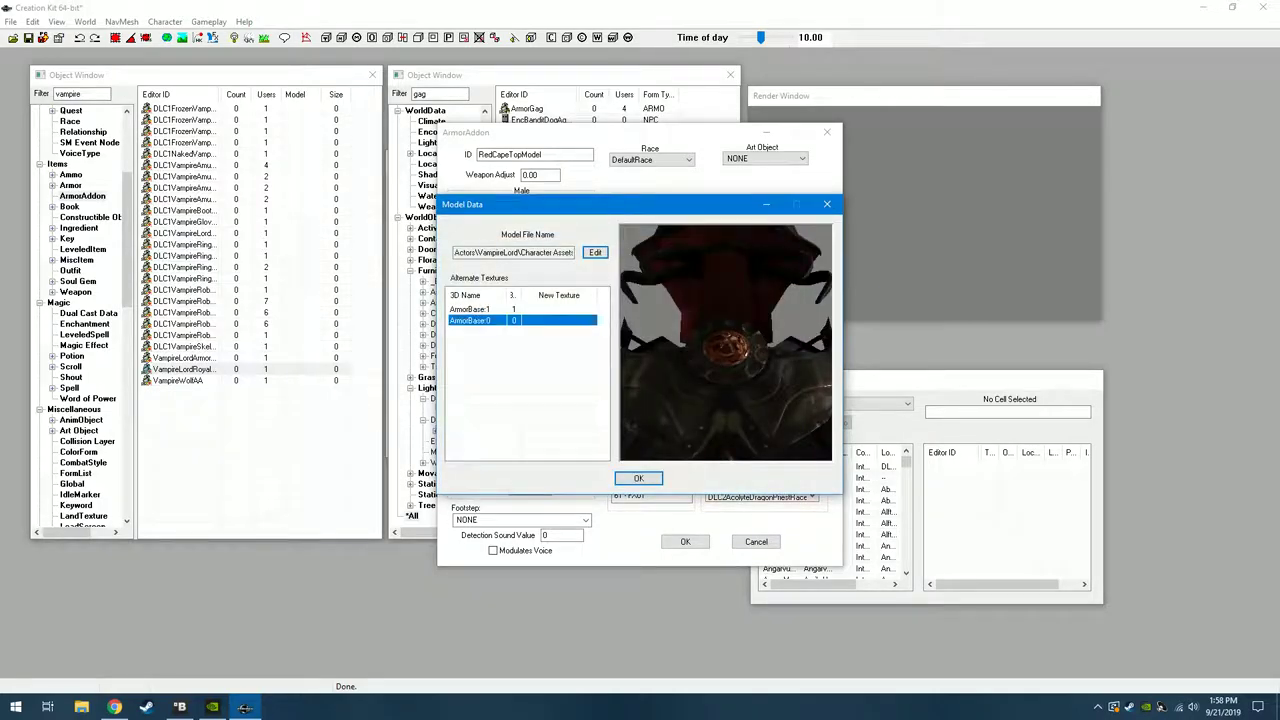
left_click(512, 328)
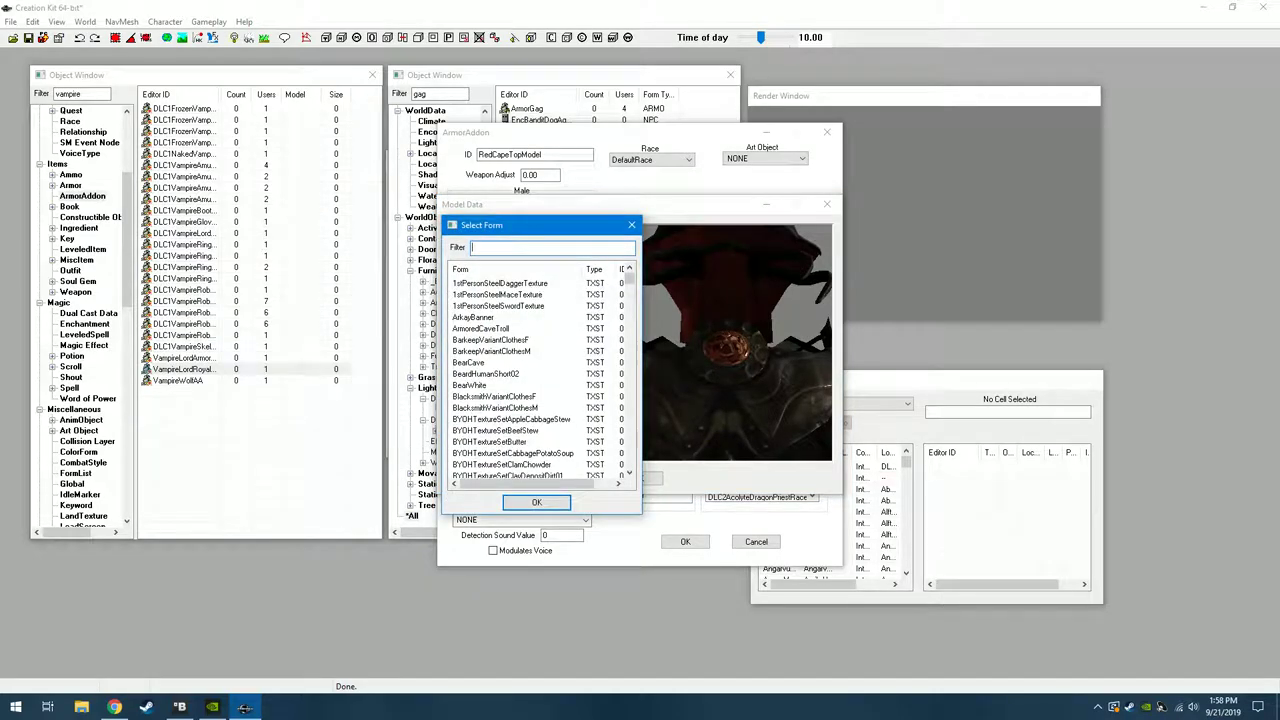
type("null")
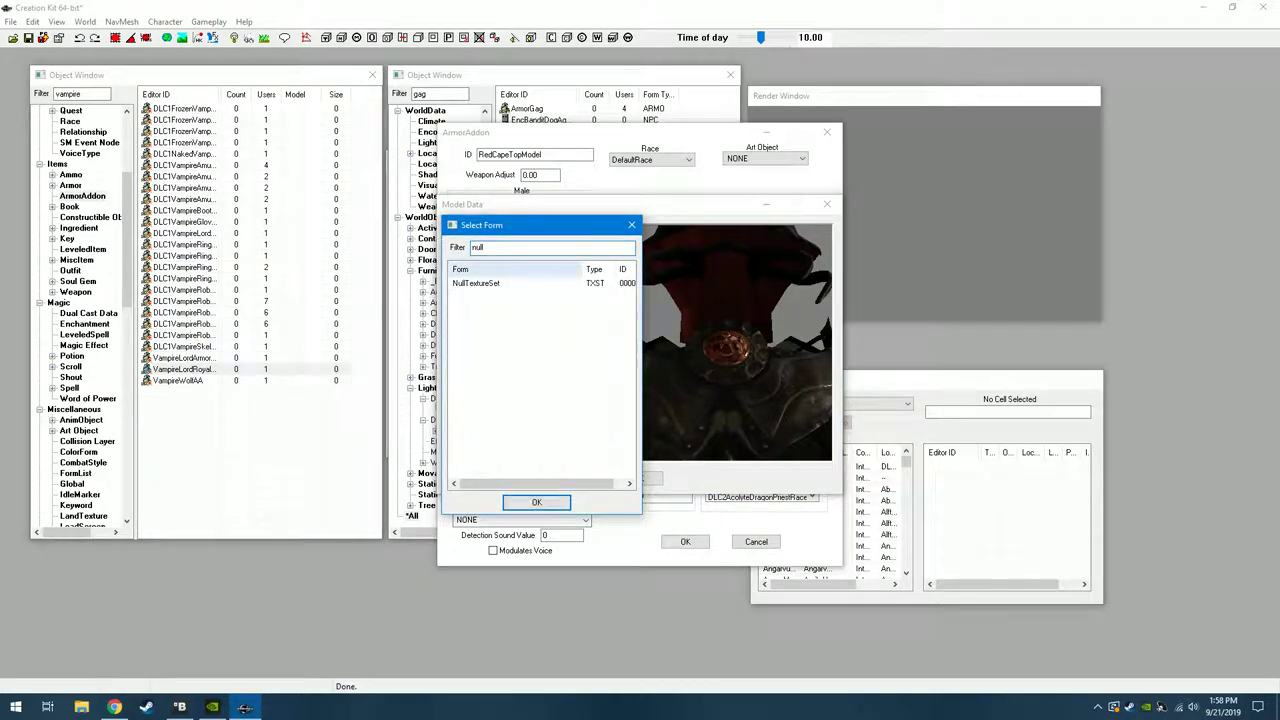
left_click(476, 283)
left_click(537, 502)
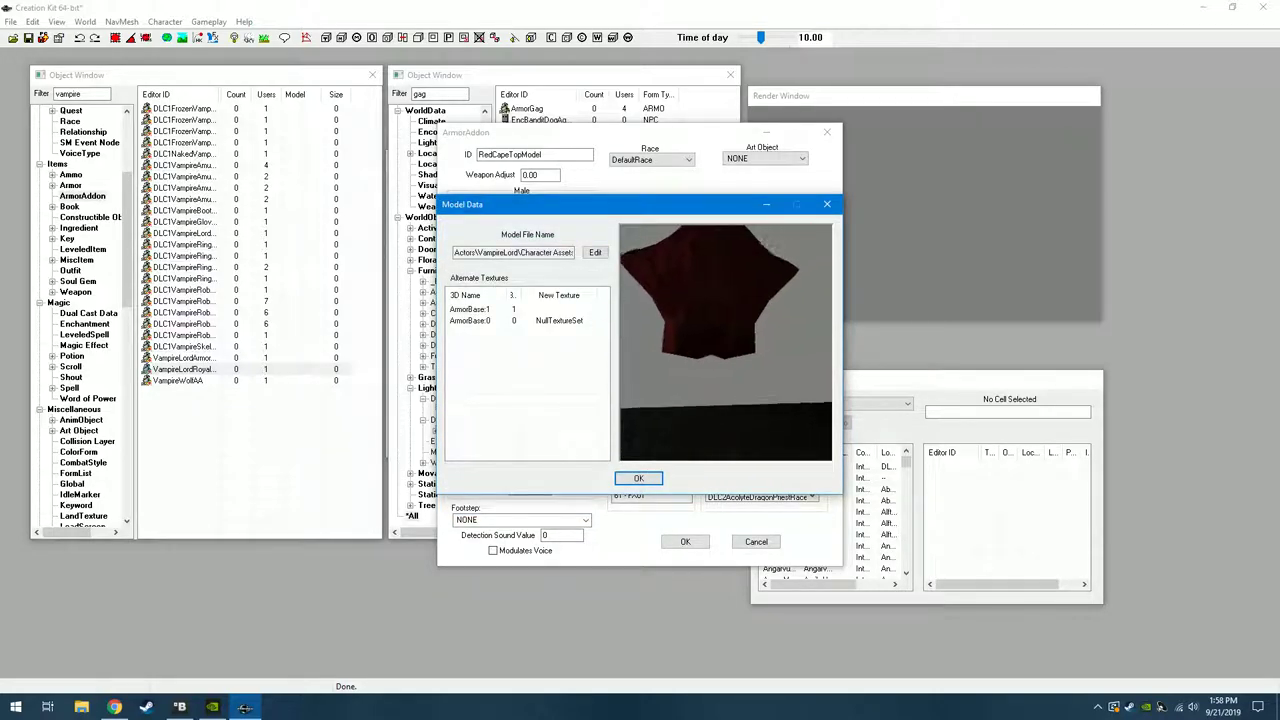
key("Return")
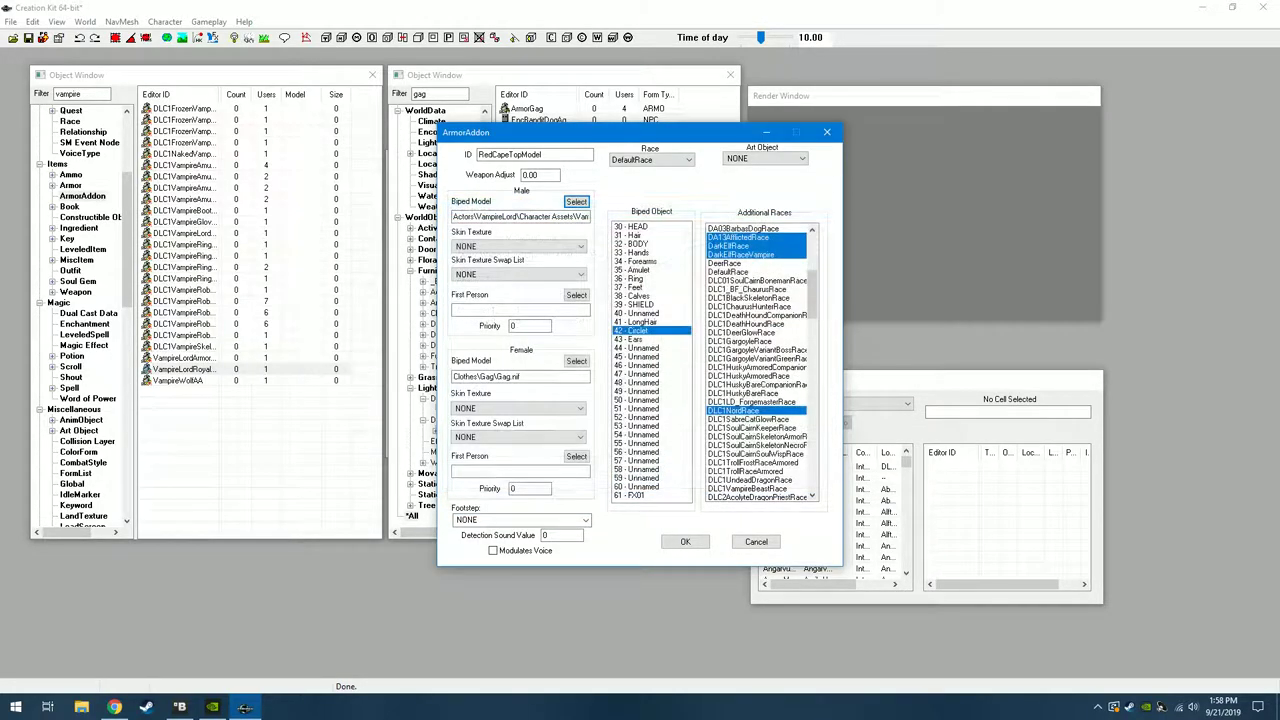
Set the female biped model to the same copied VampireLordKingArmor.nif path.
left_click(576, 361)
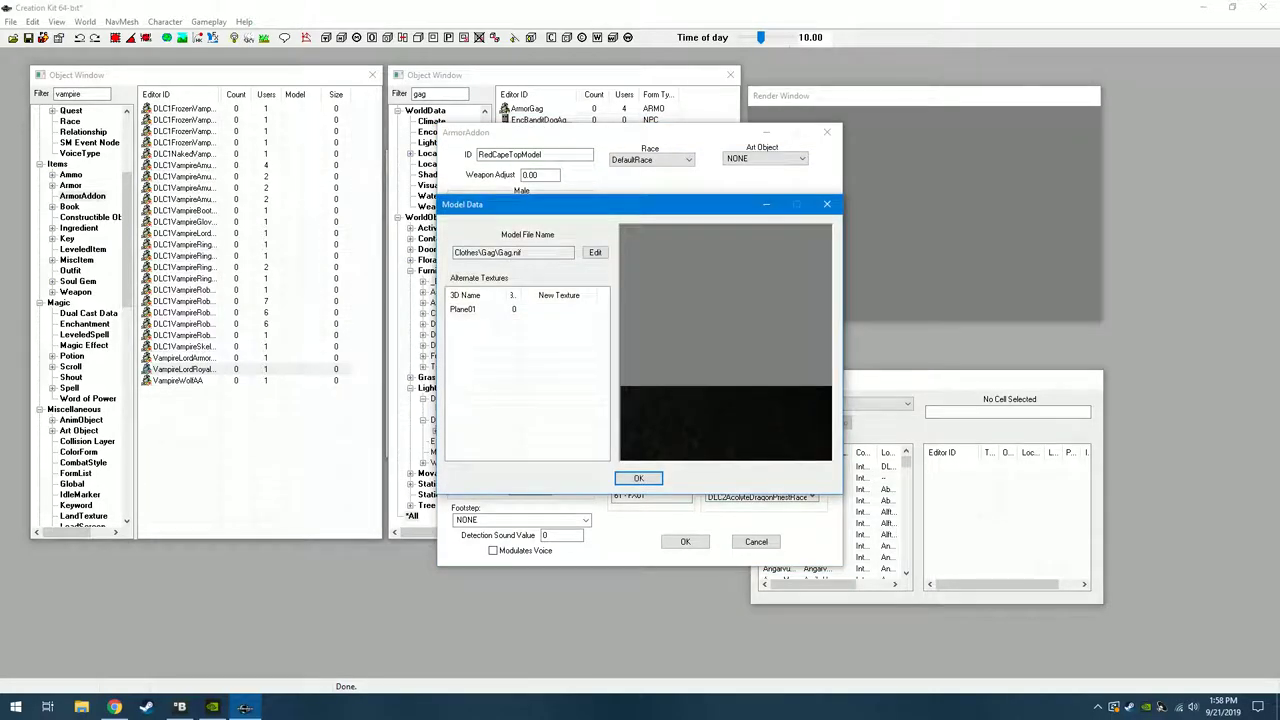
left_click(595, 252)
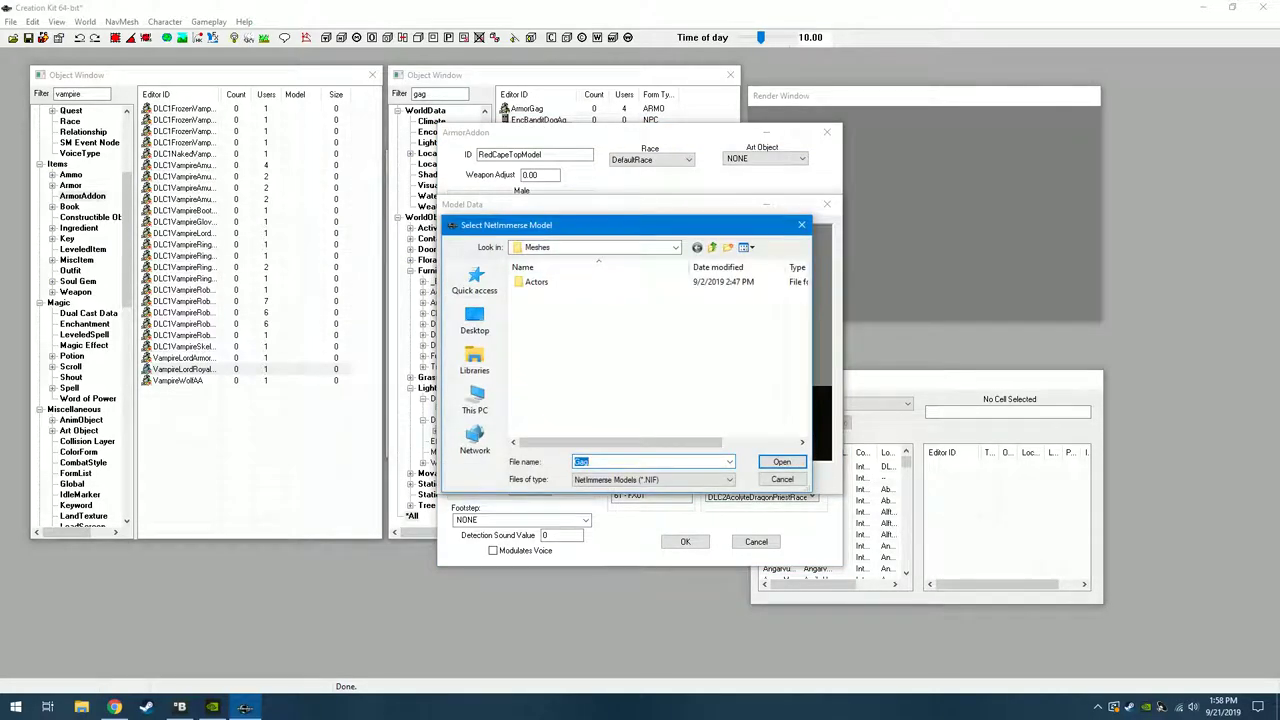
key("ctrl+v")
left_click(782, 462)
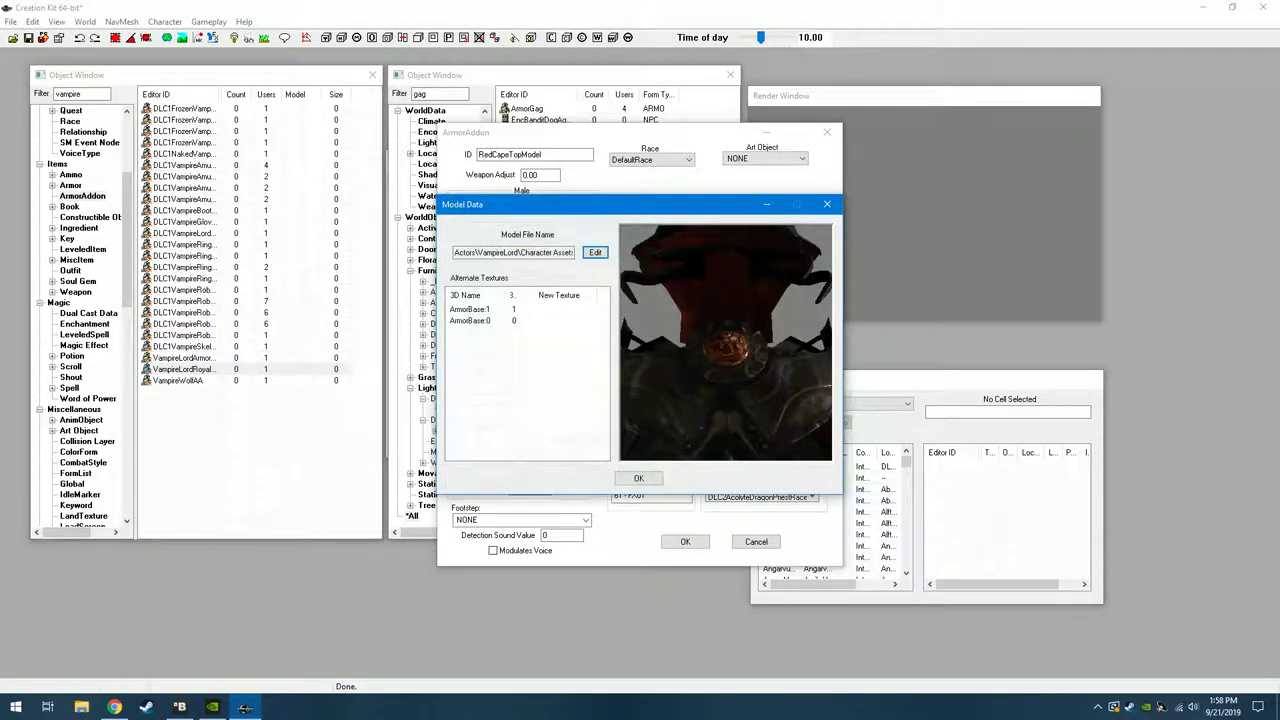
Assign NullTextureSet to ArmorBase:0 on the female model and accept the model data.
double_click(482, 320)
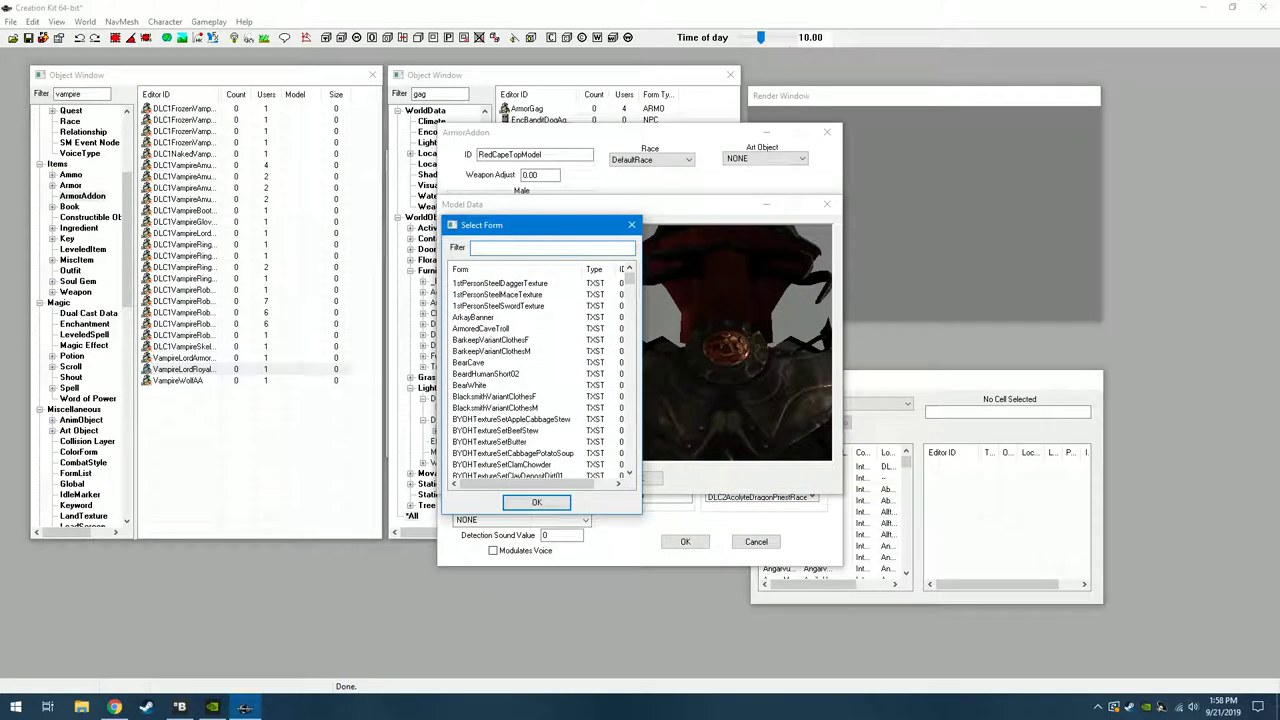
type("null")
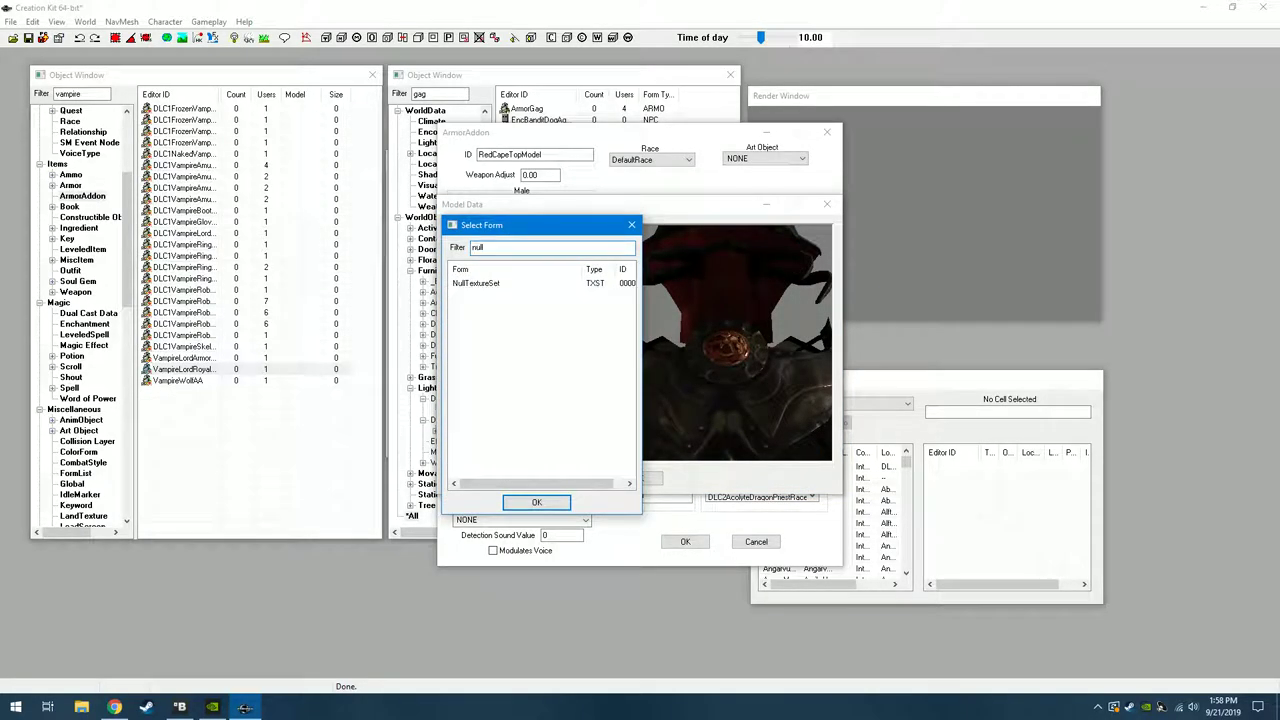
left_click(476, 283)
left_click(537, 502)
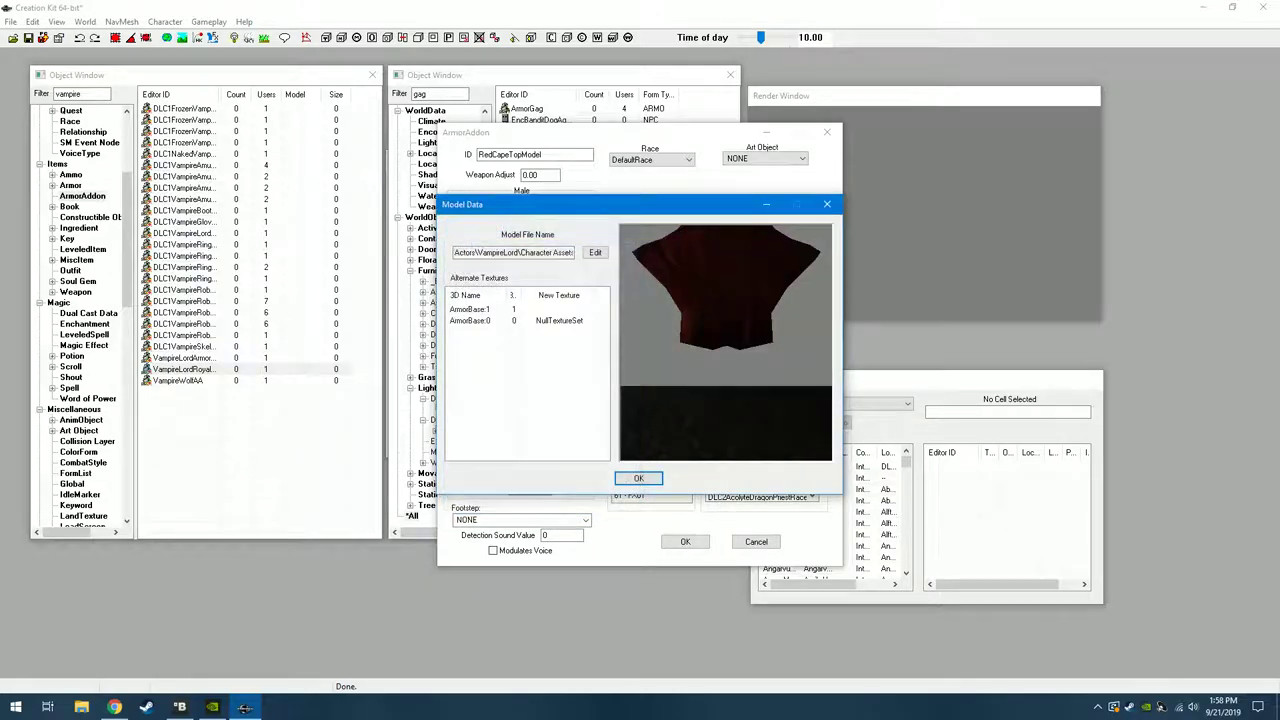
key("Return")
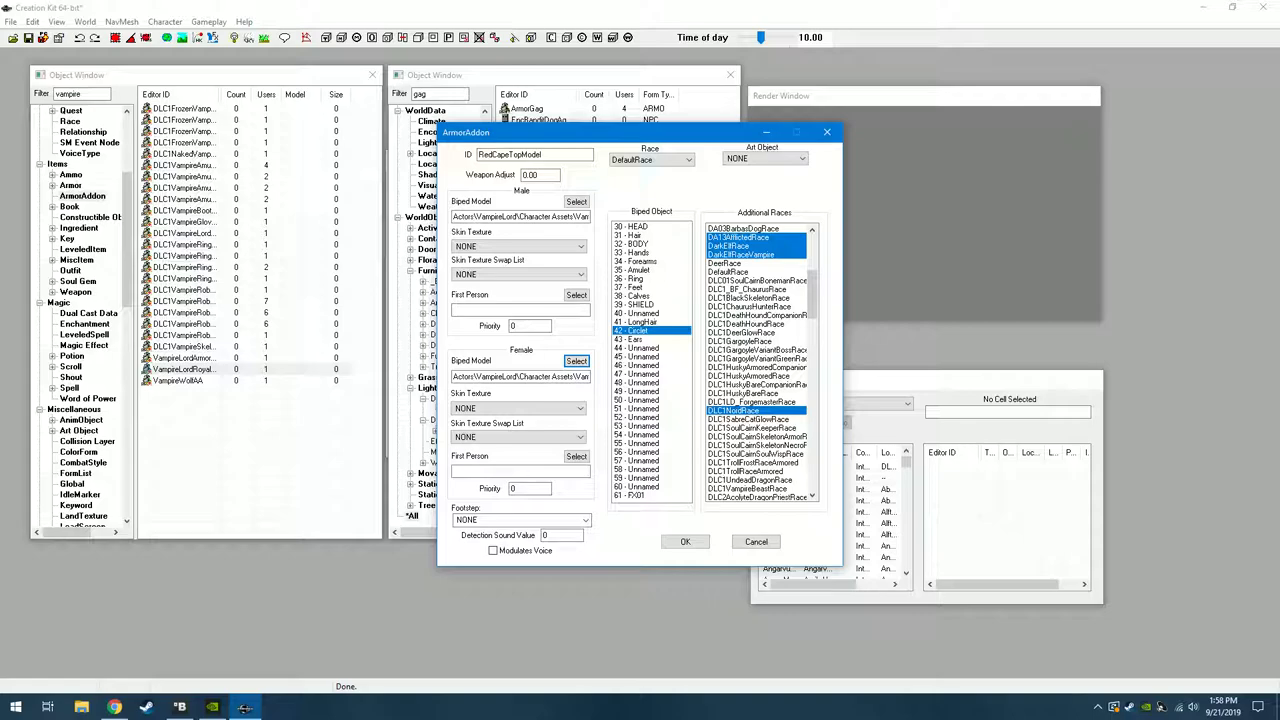
Switch the biped object slot from 42 - Circlet to 36 - Ring and save RedCapeTopModel as a new form.
left_click(636, 279)
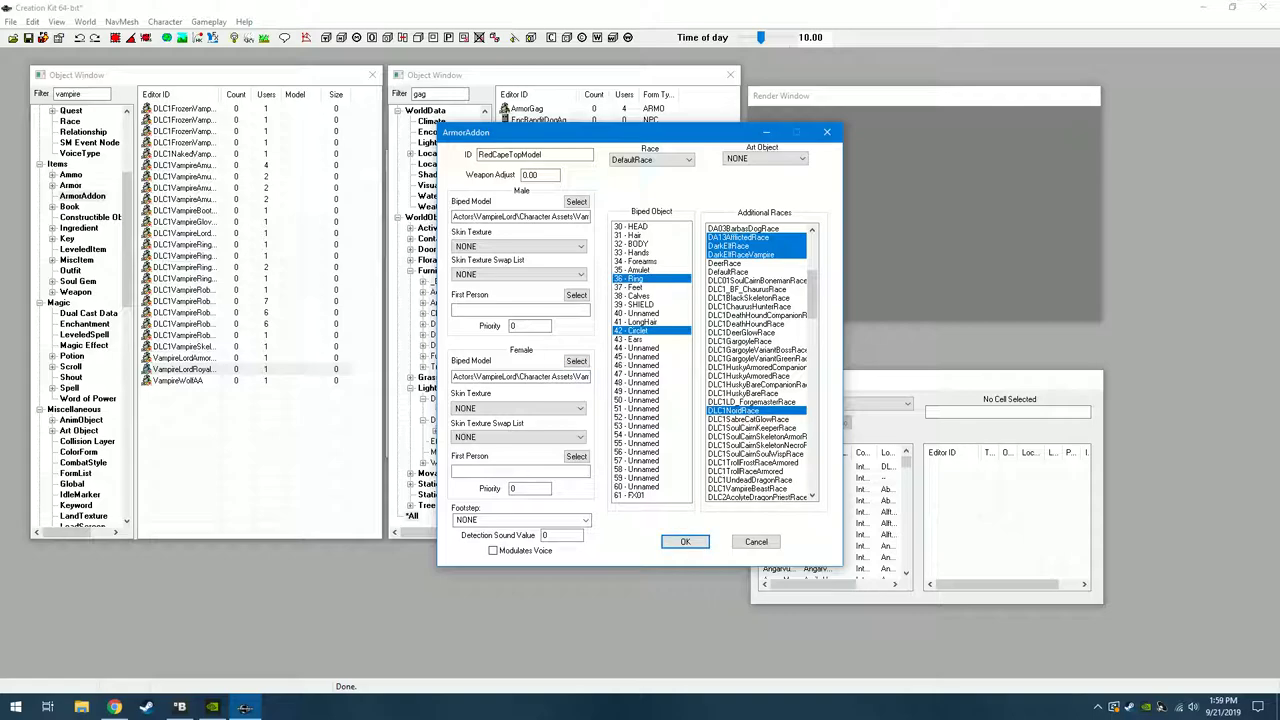
left_click(638, 331)
left_click(685, 541)
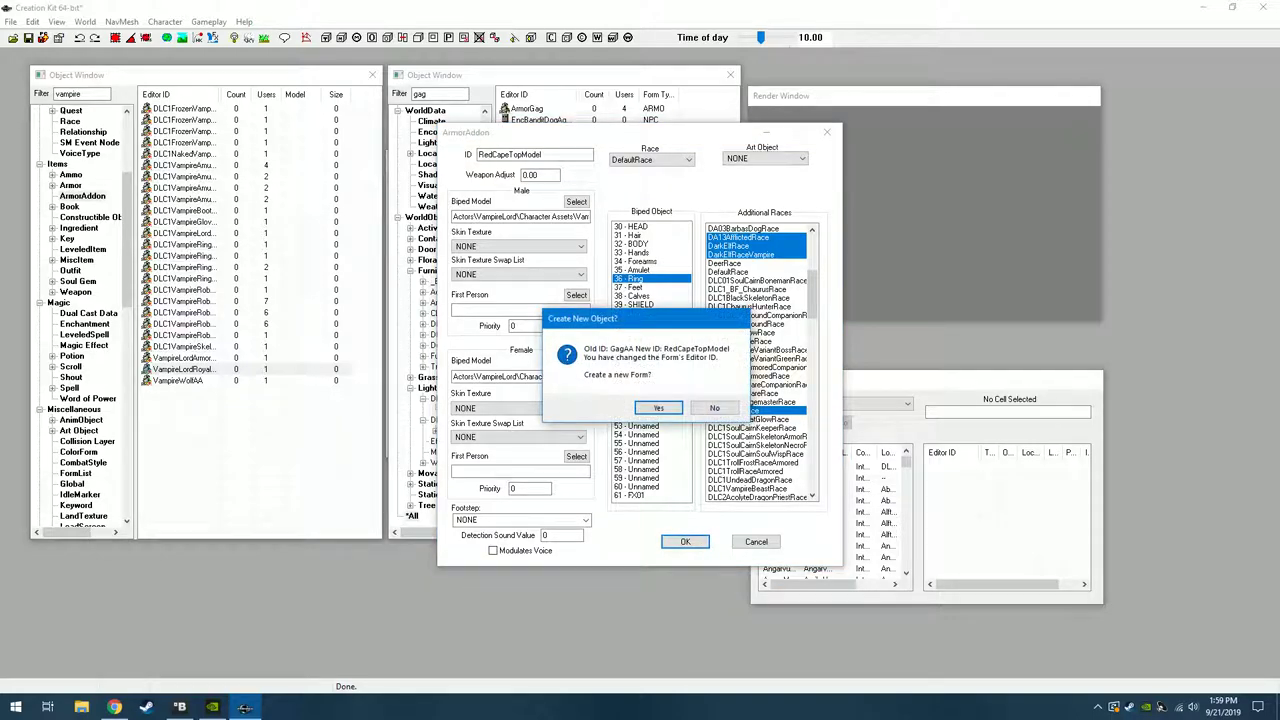
key("Return")
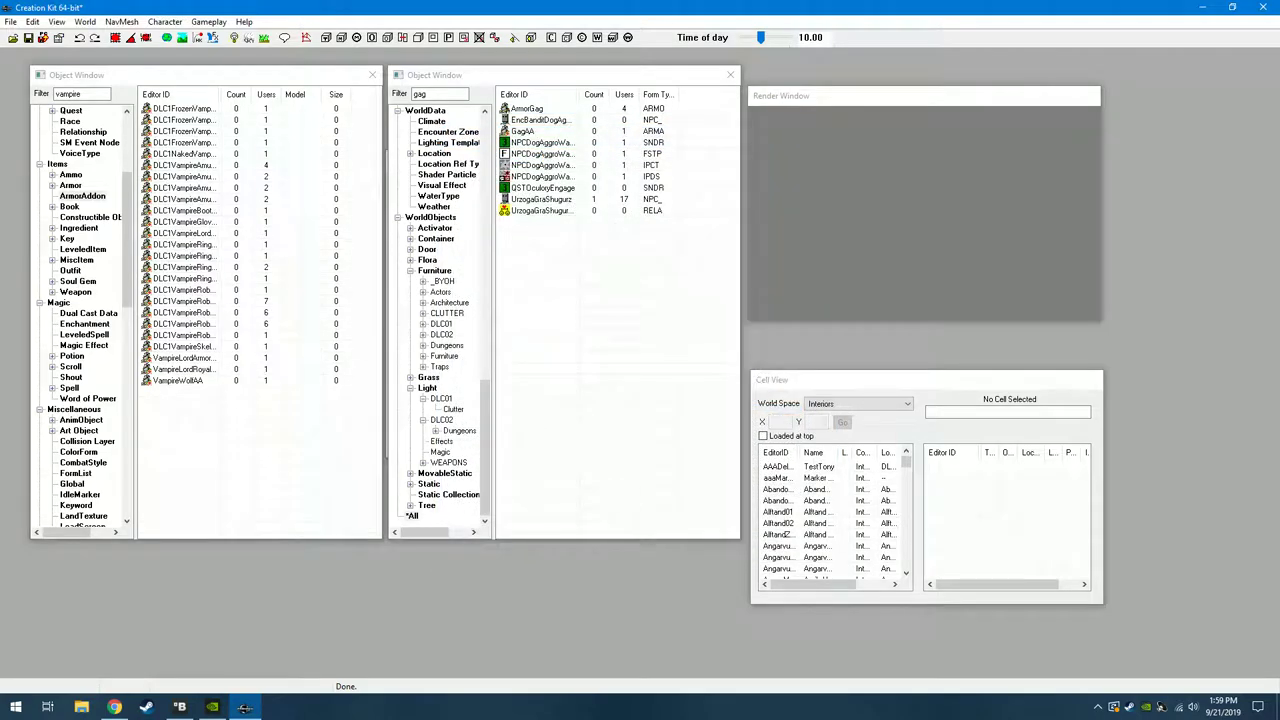
Open the ArmorGag armor, make it playable and change its ID to RedCape.
double_click(527, 108)
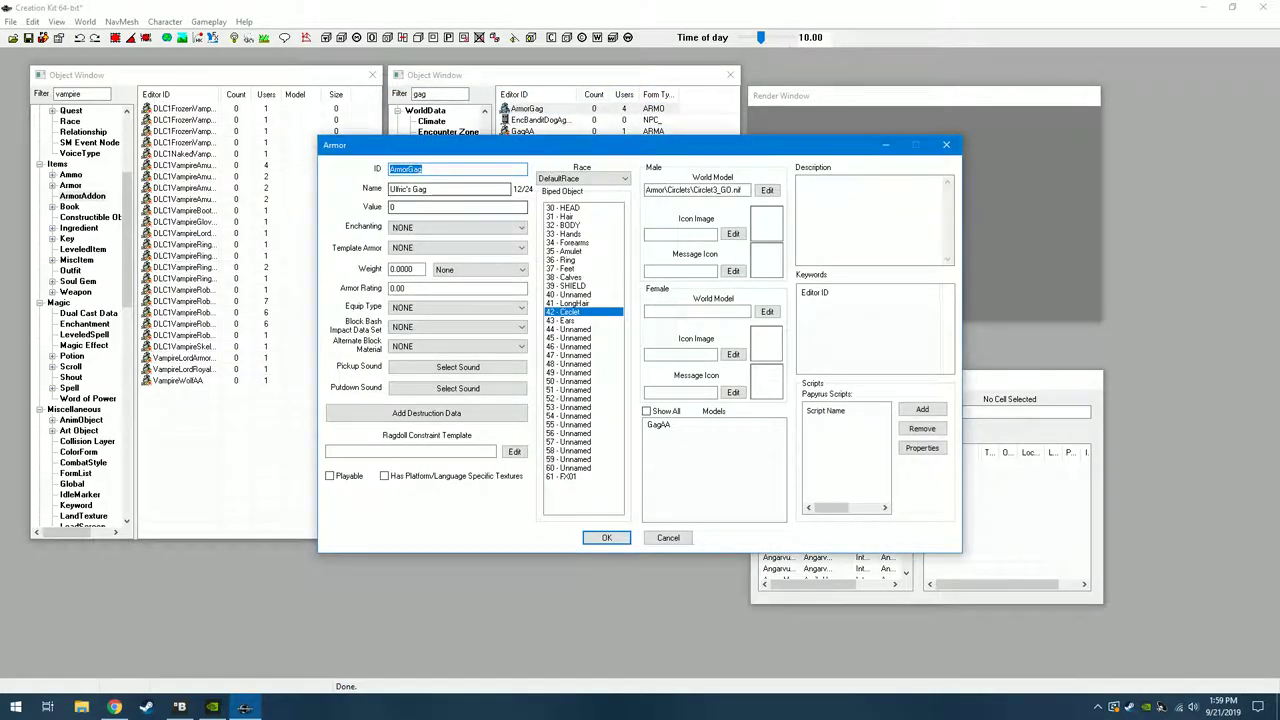
left_click(329, 475)
double_click(406, 169)
type("RedCape")
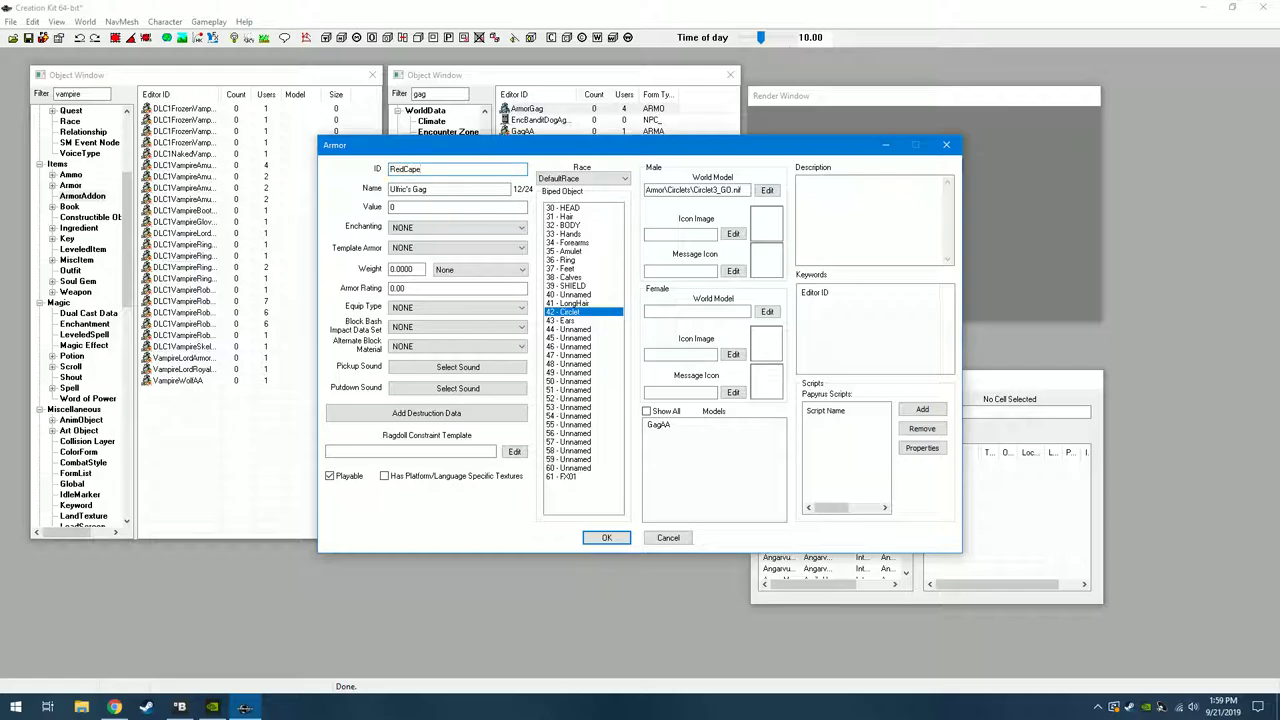
Rename the armor from Ulfric's Gag to Red Cape.
left_click(436, 189)
key("BackSpace")
key("BackSpace")
key("BackSpace")
key("BackSpace")
key("BackSpace")
key("BackSpace")
key("BackSpace")
key("BackSpace")
key("BackSpace")
key("BackSpace")
key("BackSpace")
key("BackSpace")
key("BackSpace")
type("Red cape")
key("Left")
key("Left")
key("Left")
key("Left")
key("Delete")
type("C")
Replace the armor's 42 - Circlet biped slot with 44 - Unnamed and 36 - Ring.
left_click(568, 312)
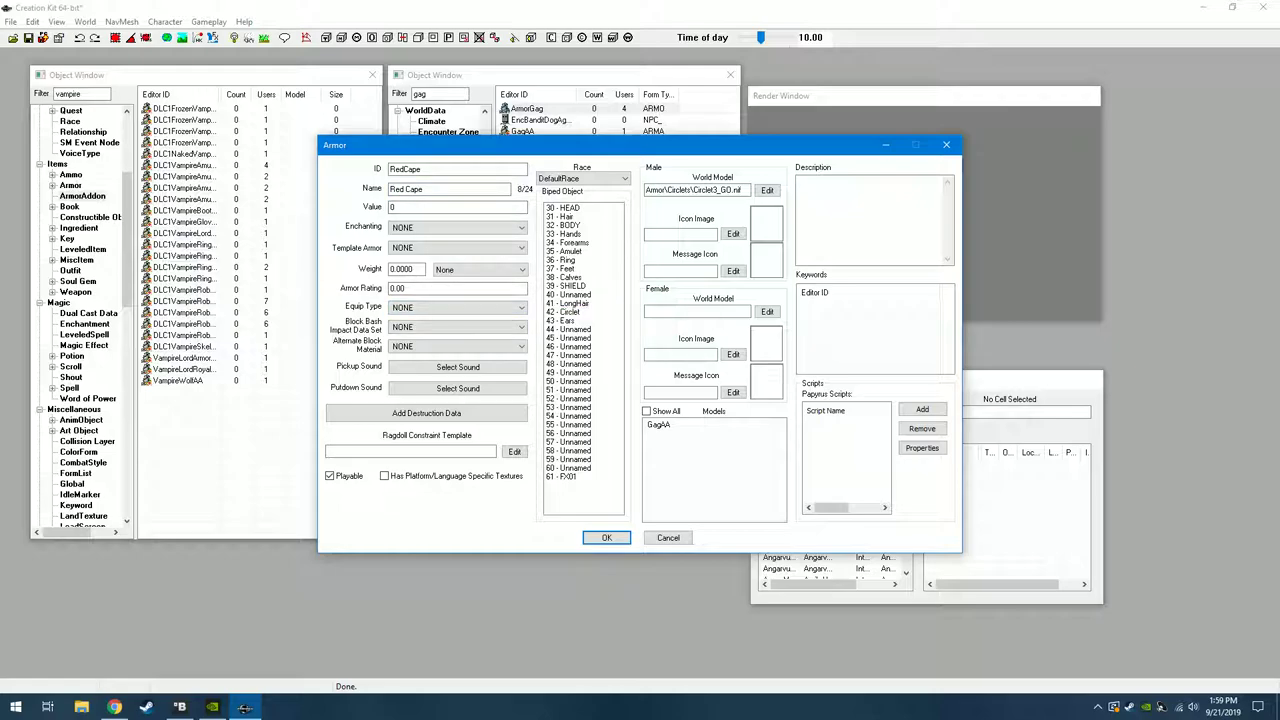
left_click(568, 329)
left_click(568, 260)
Show all of the armor's models and delete the two Circlet03 entries and GagAA.
left_click(646, 411)
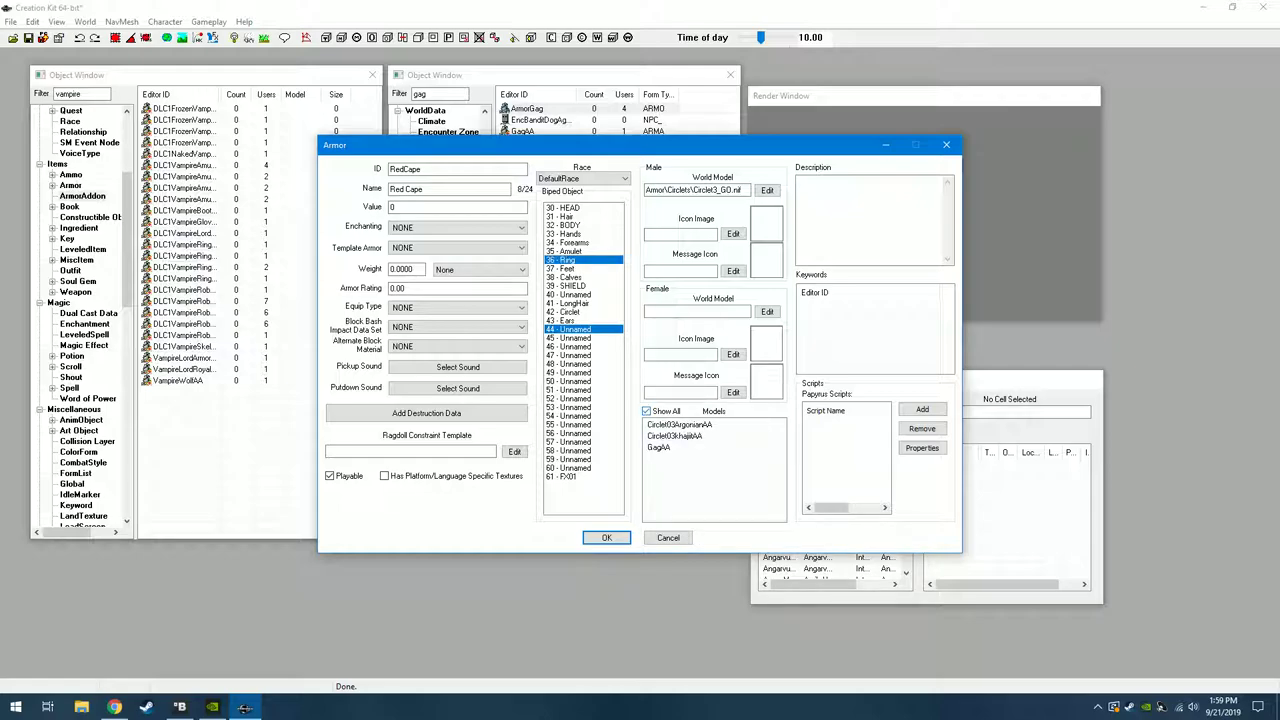
right_click(652, 426)
left_click(684, 448)
right_click(662, 424)
left_click(695, 446)
right_click(661, 424)
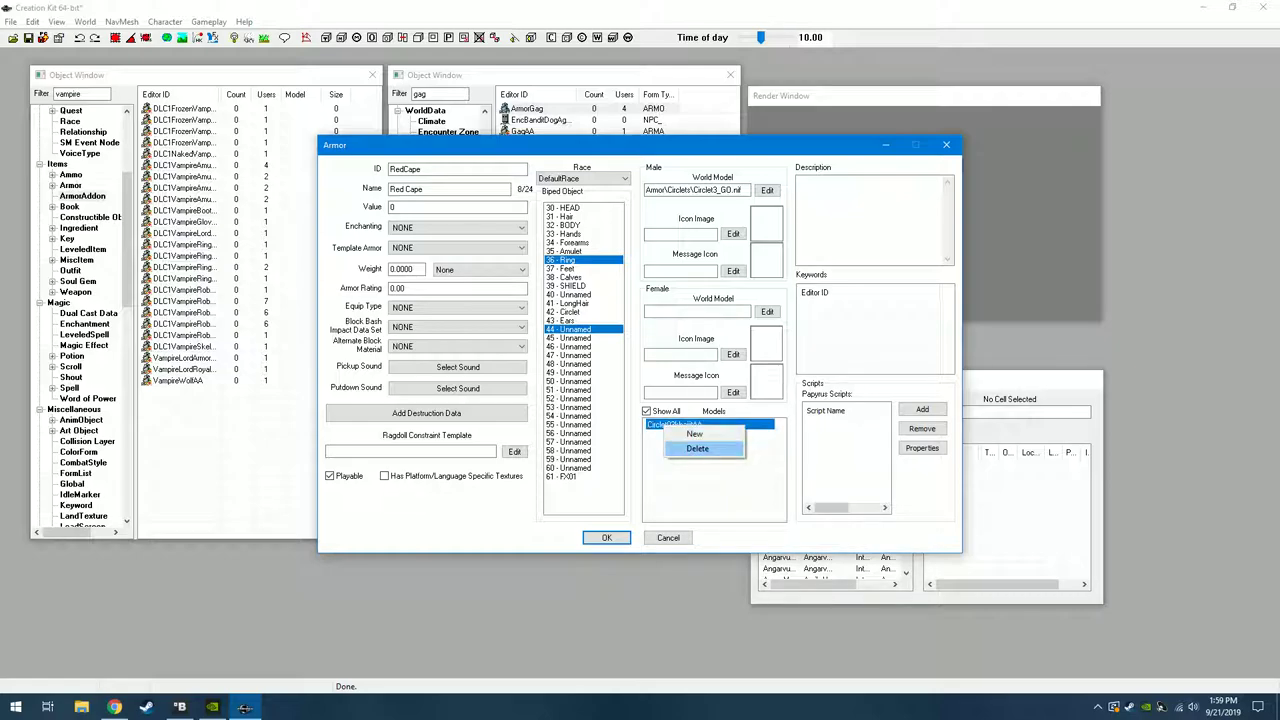
left_click(695, 446)
Add RedCapeModel to the armor's model list, filtering the forms by "redca".
right_click(662, 425)
left_click(690, 434)
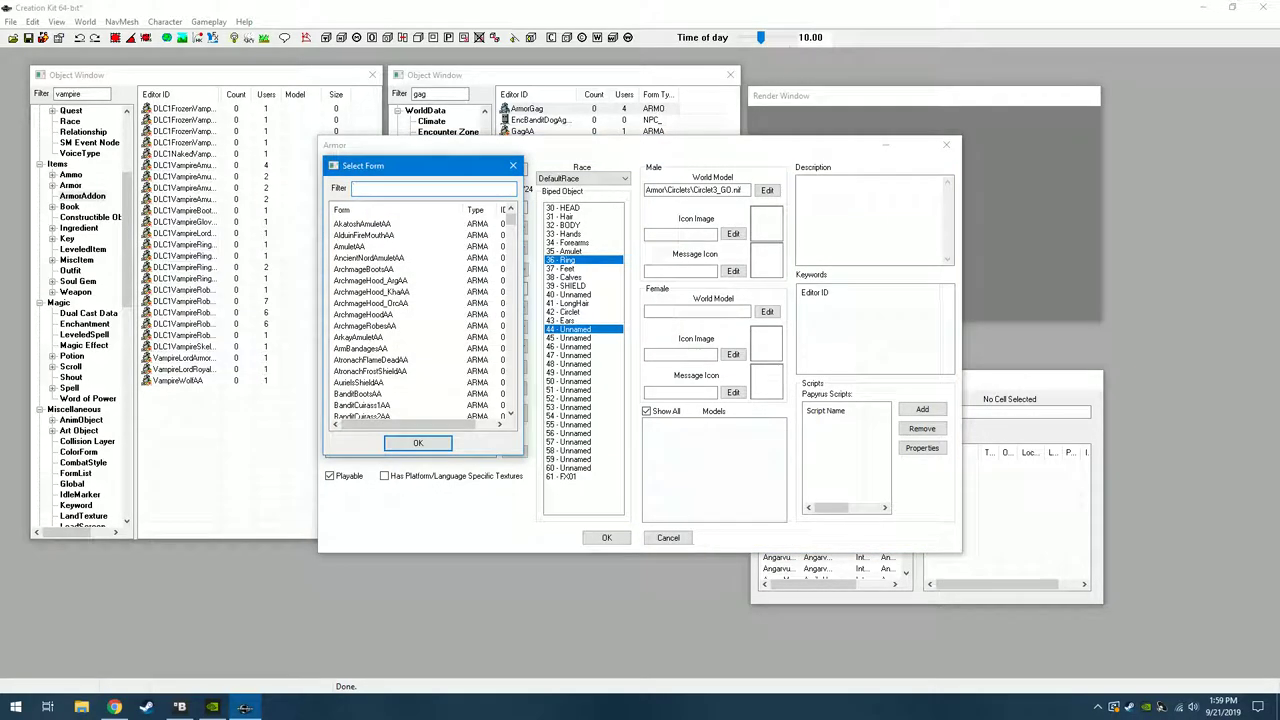
type("redca")
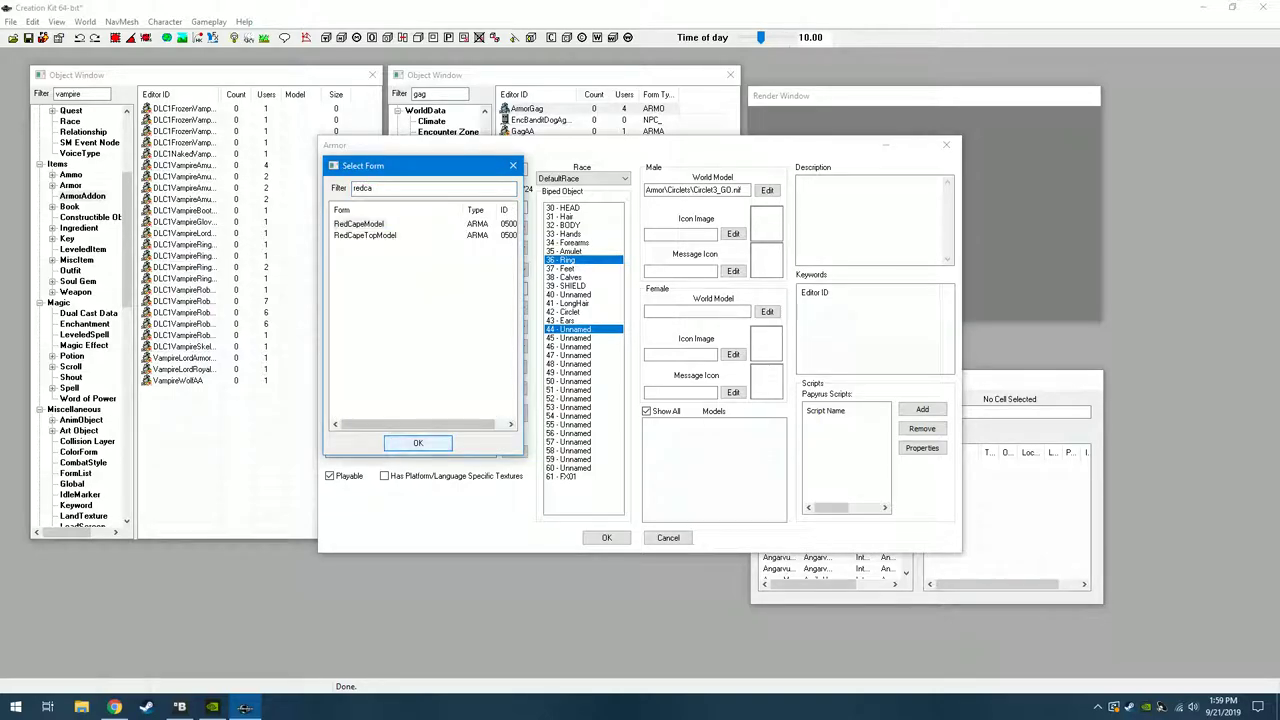
left_click(418, 443)
Add RedCapeTopModel to the armor's model list and save RedCape as a new form.
right_click(655, 436)
left_click(686, 443)
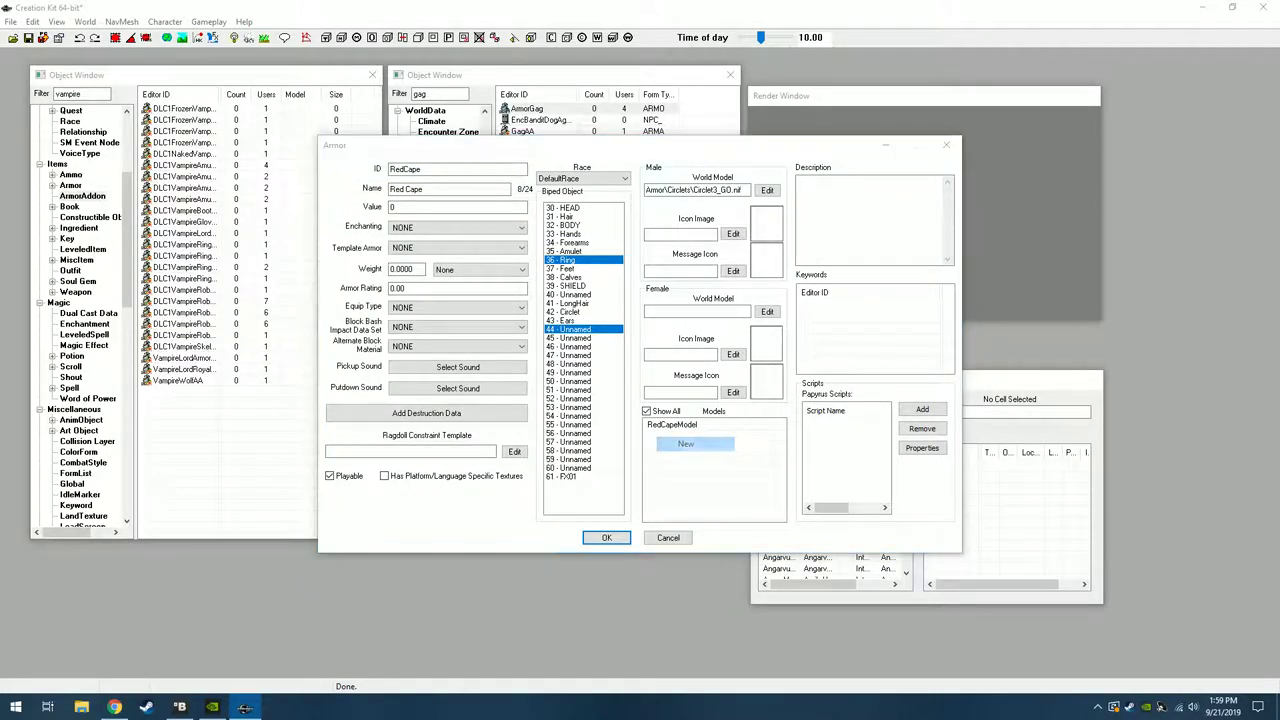
type("redcapetop")
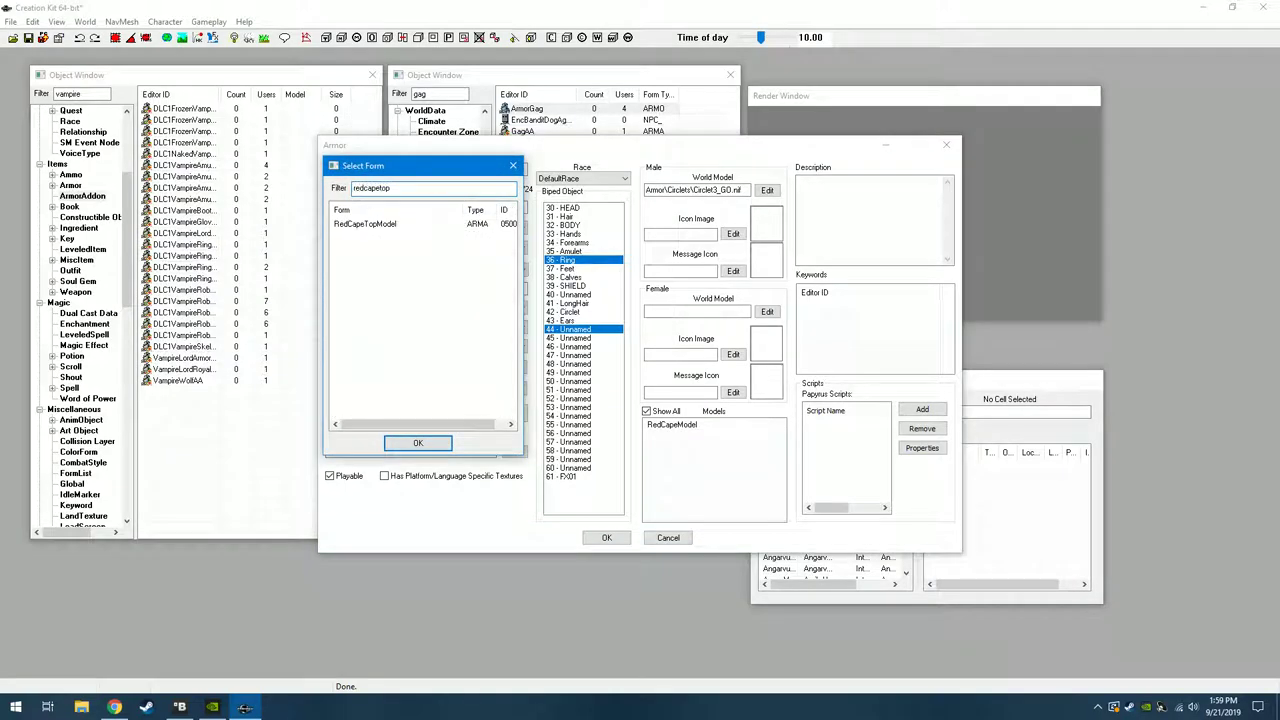
left_click(365, 224)
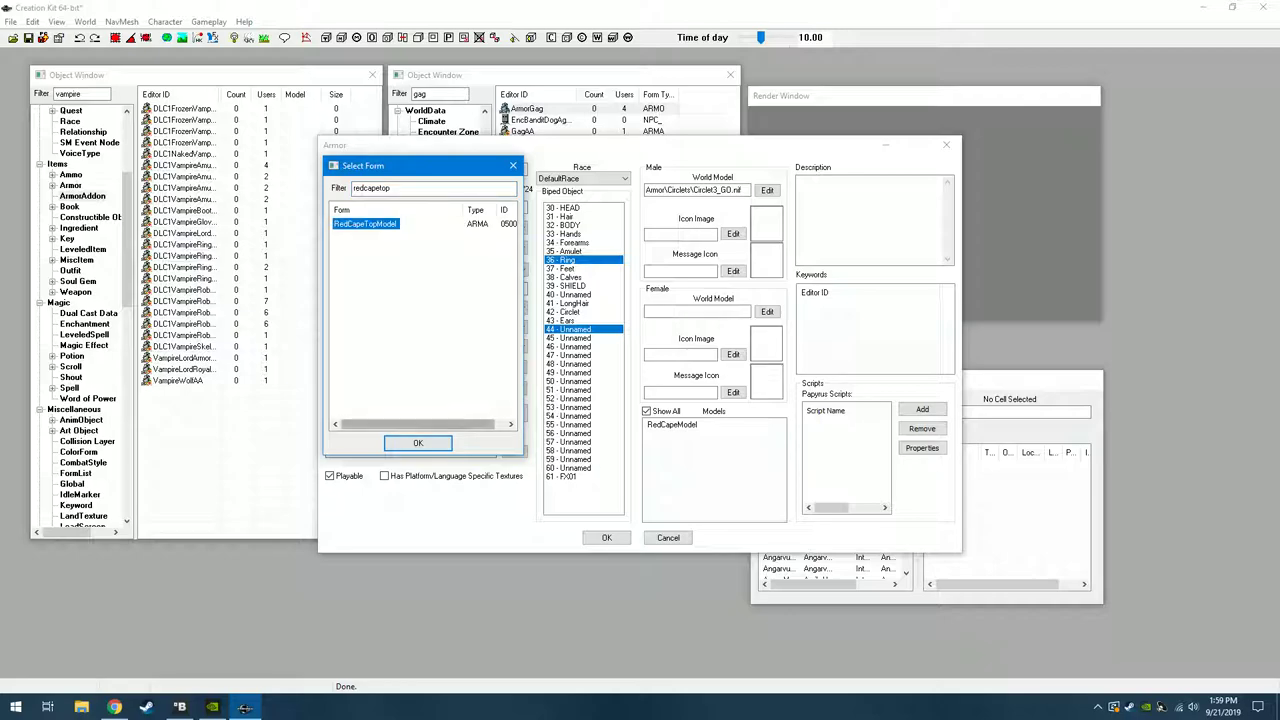
left_click(418, 443)
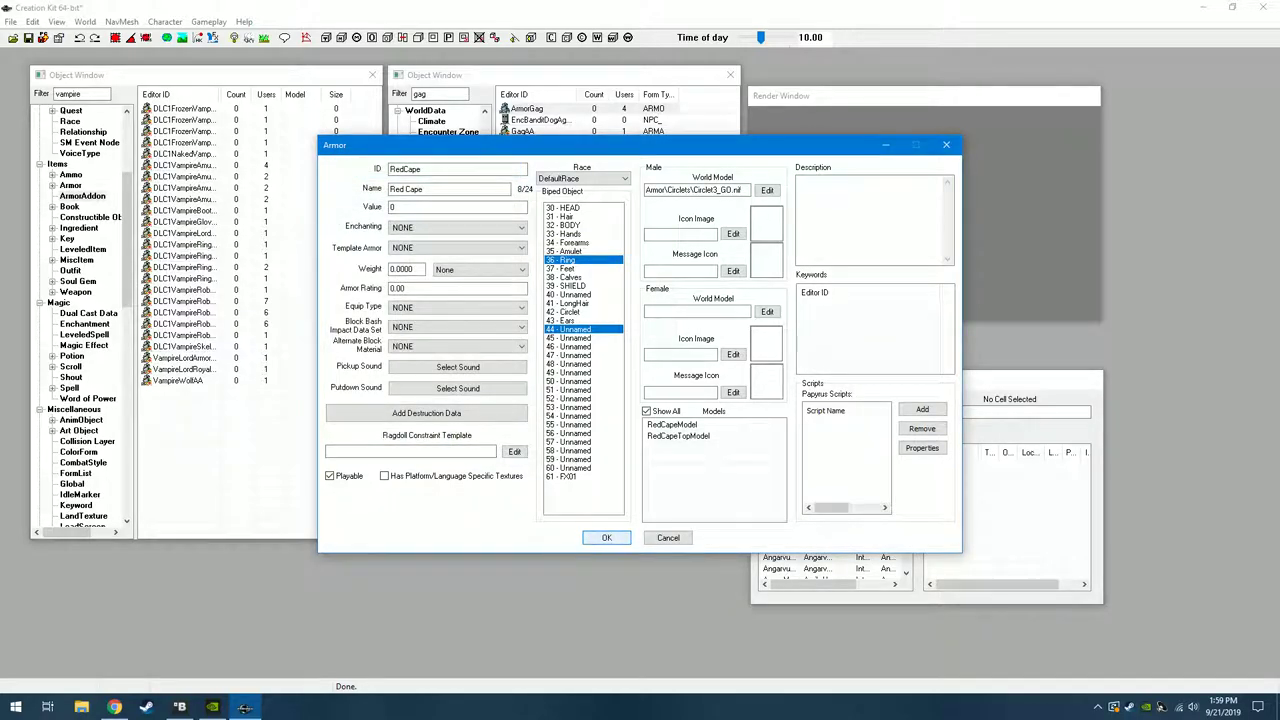
left_click(606, 538)
left_click(653, 409)
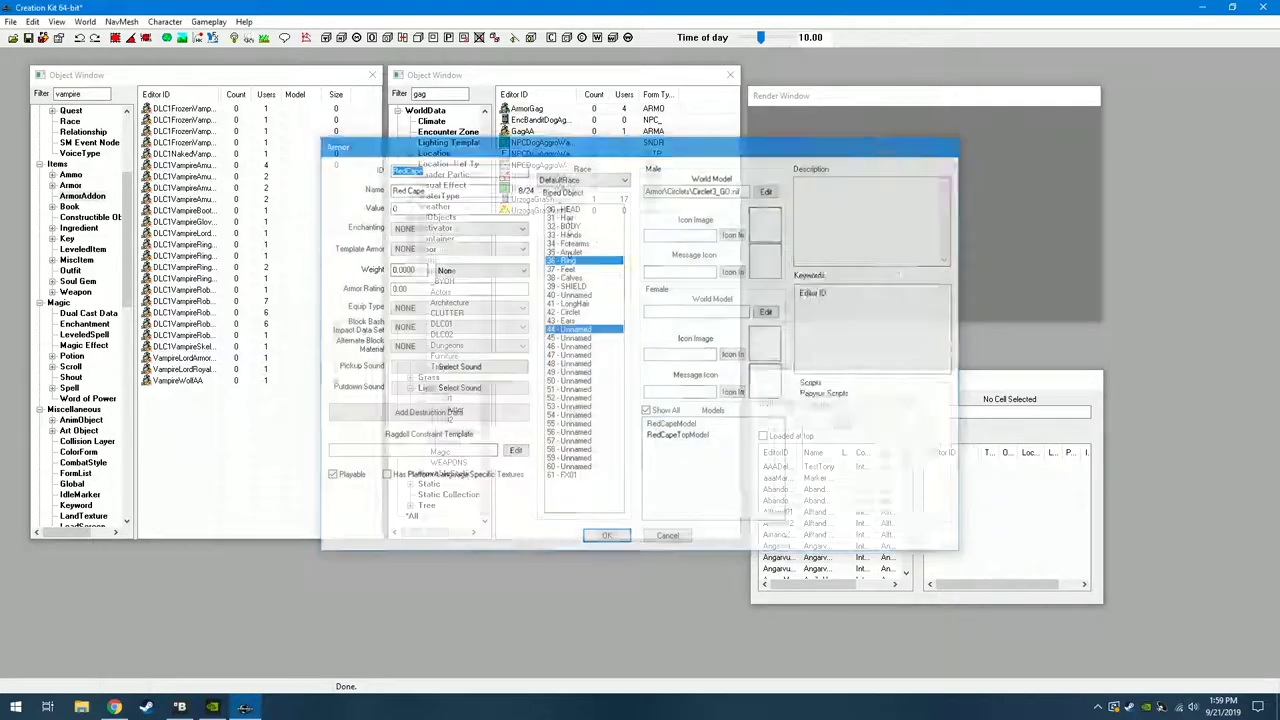